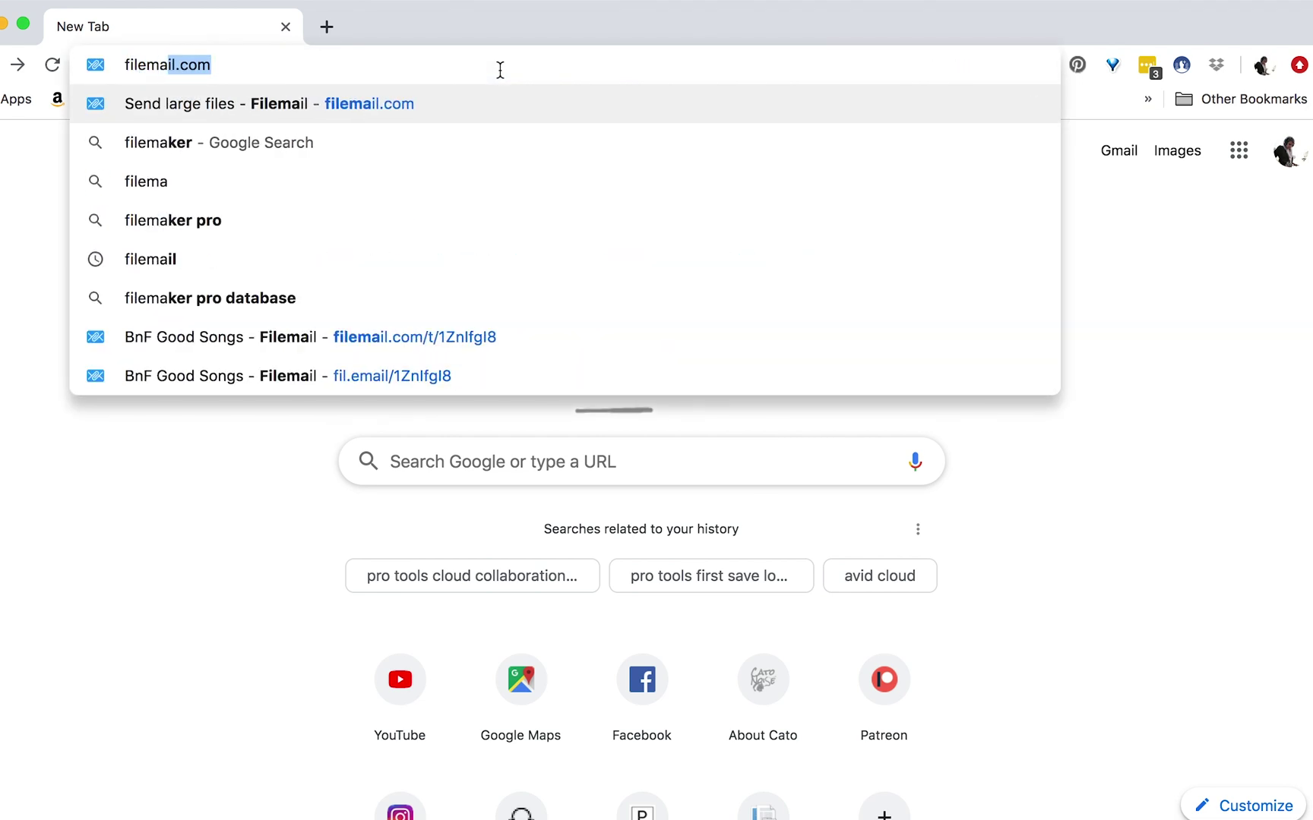
- Load filemail.com and scroll down to the empty Send as email form
key("Return")
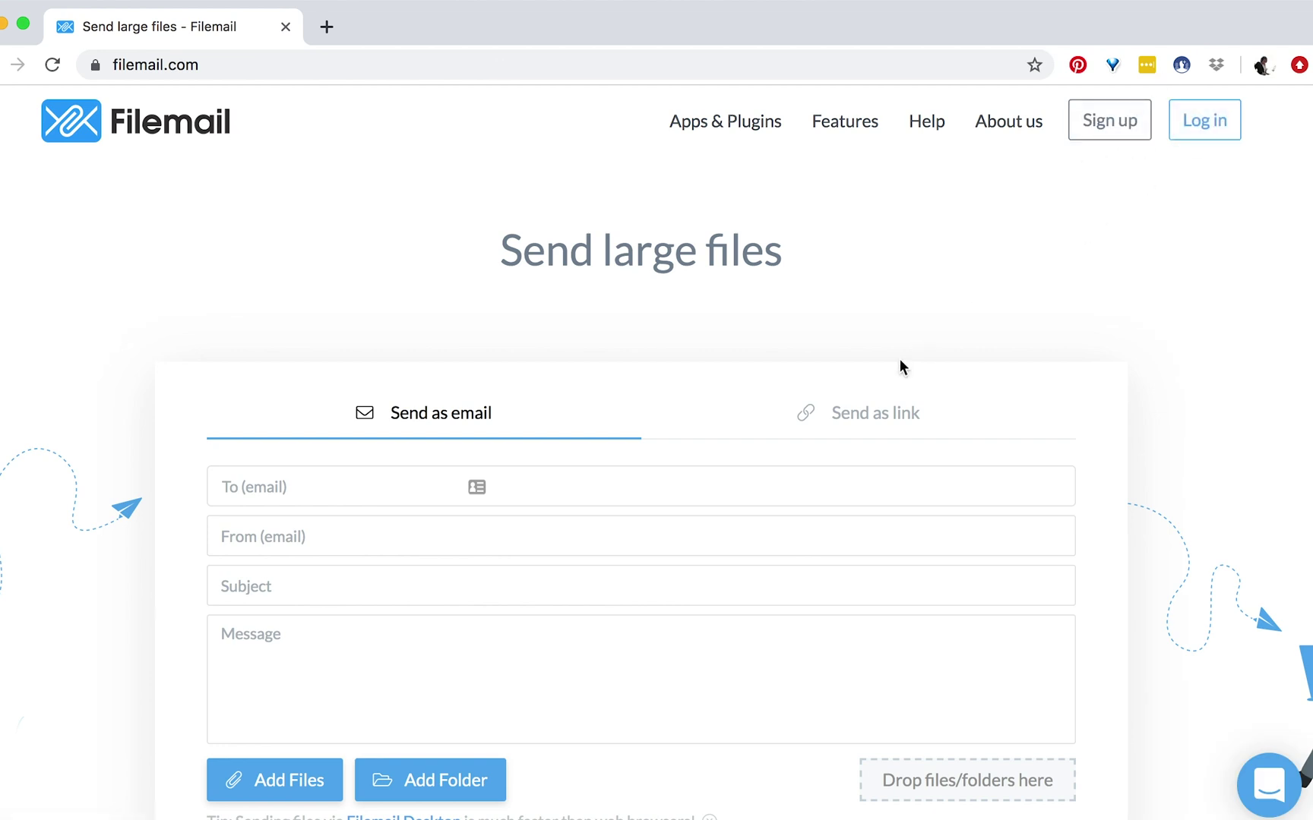
scroll(904, 353, "down", 1)
scroll(898, 362, "down", 1)
scroll(871, 305, "up", 2)
scroll(234, 221, "down", 3)
scroll(234, 223, "down", 2)
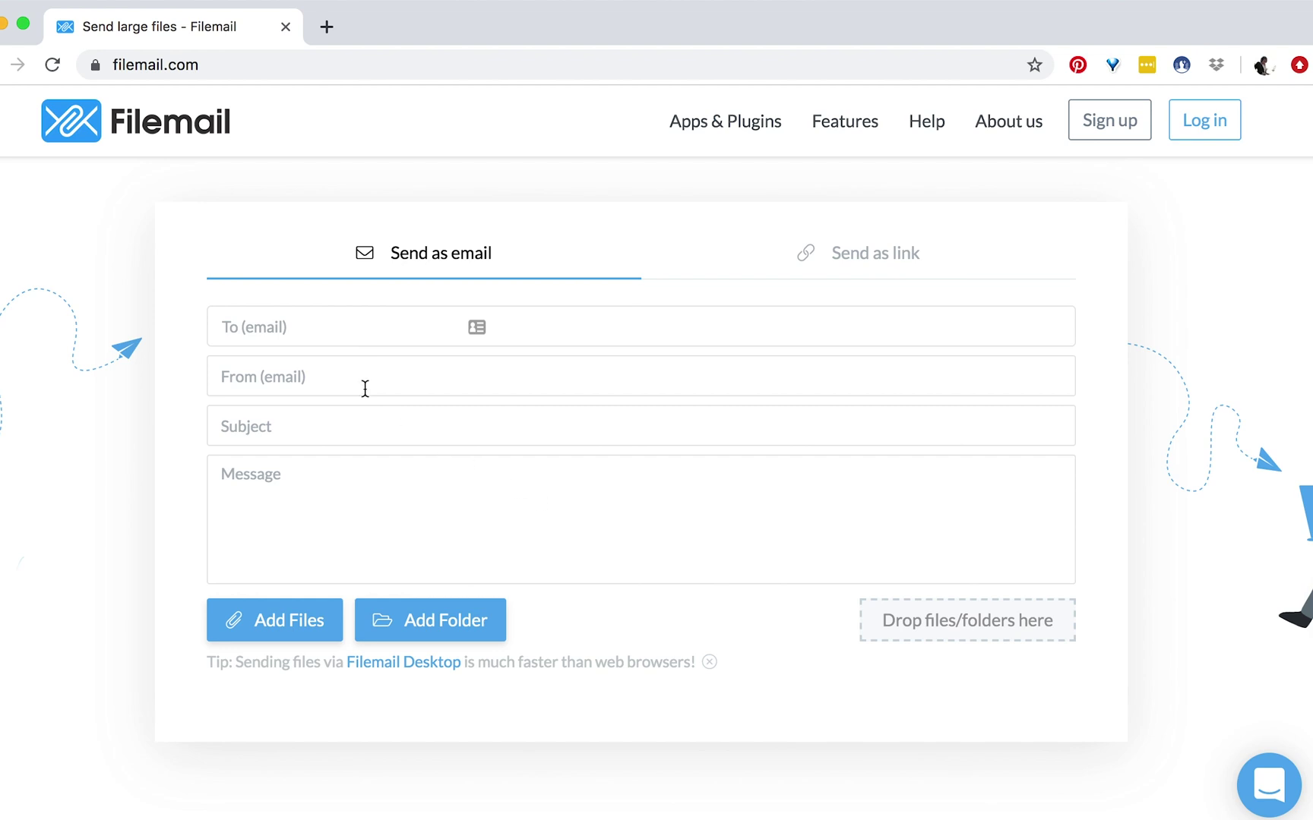
- Add the first recipient's e-mail address and fill in the sender's e-mail
left_click(323, 324)
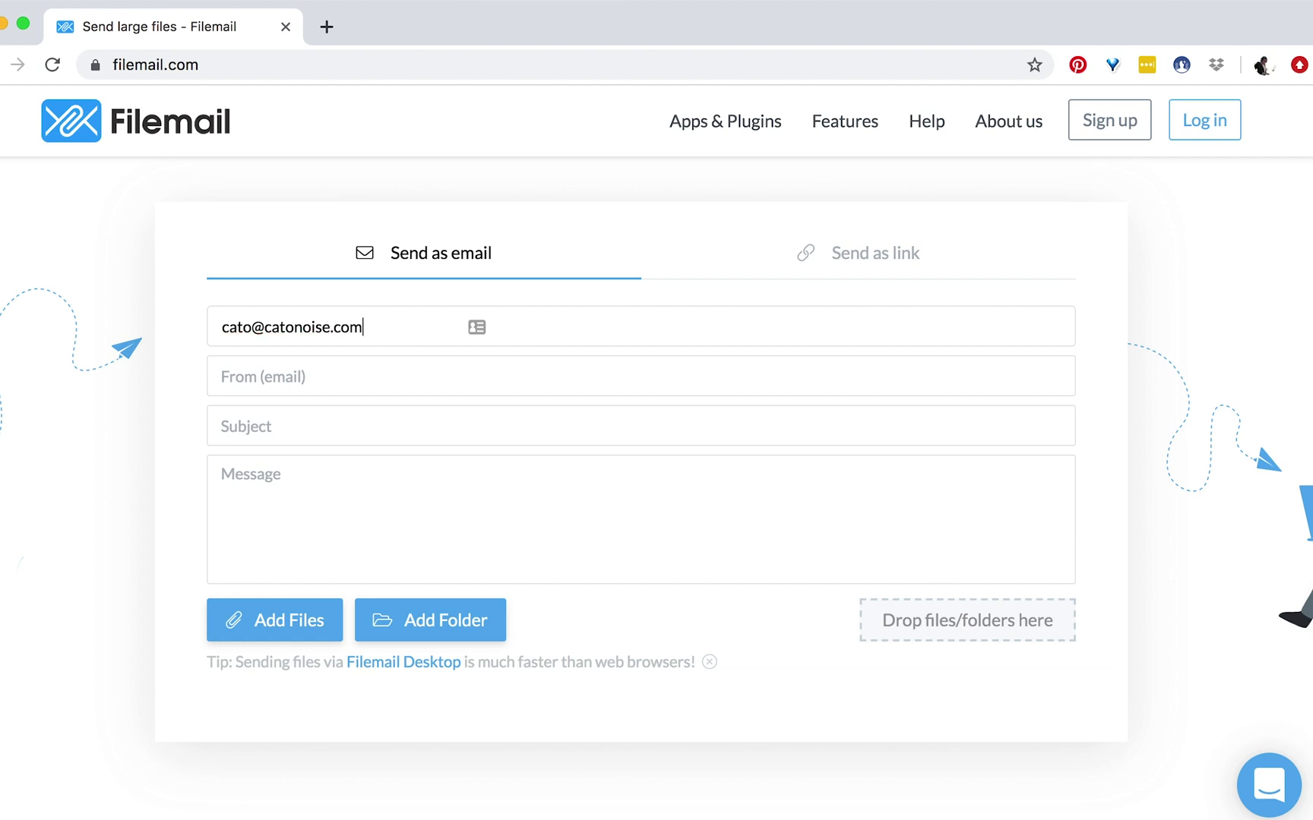
key("Return")
left_click(287, 388)
key("Tab")
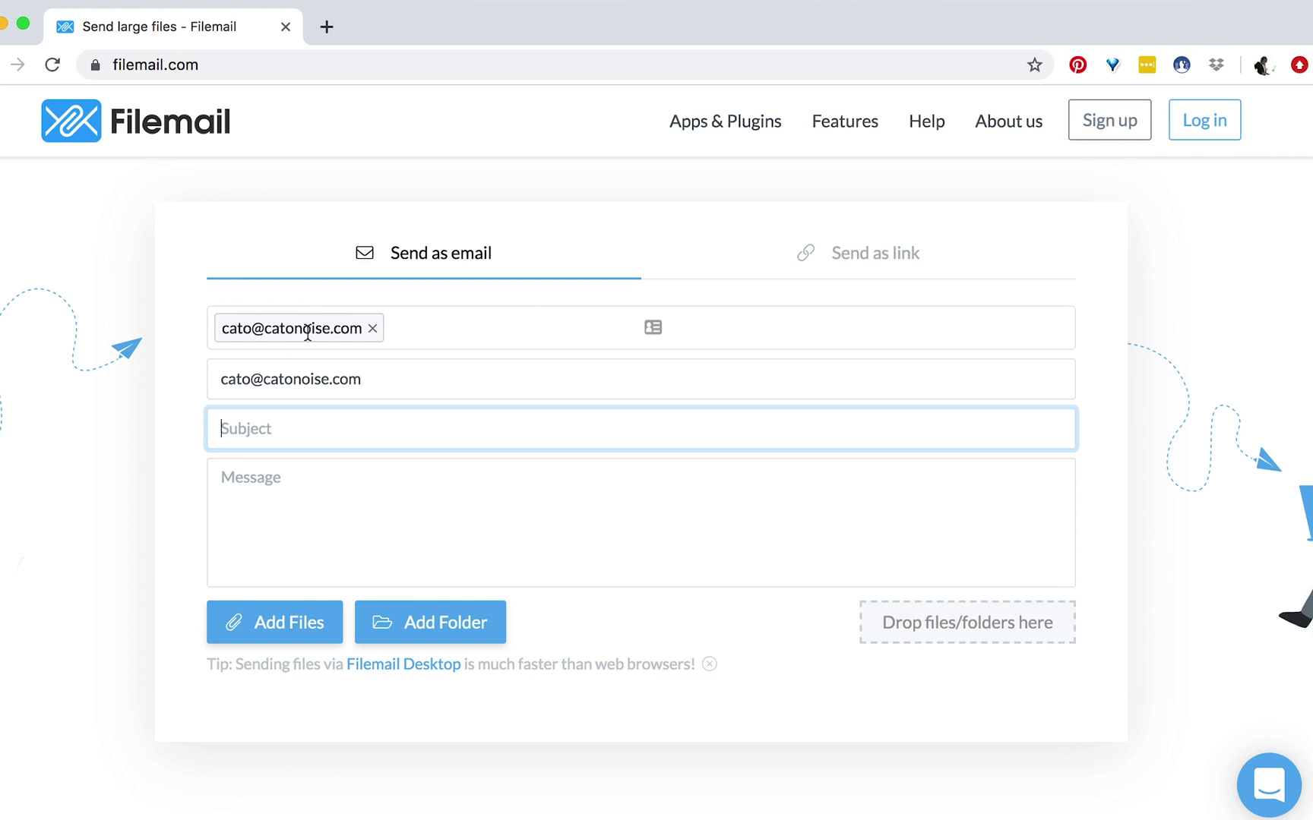
- Enter a 'Rough Mix' subject dated 11042019
left_click(295, 515)
left_click(296, 440)
type("Rough Mix kalgjkdjfdk")
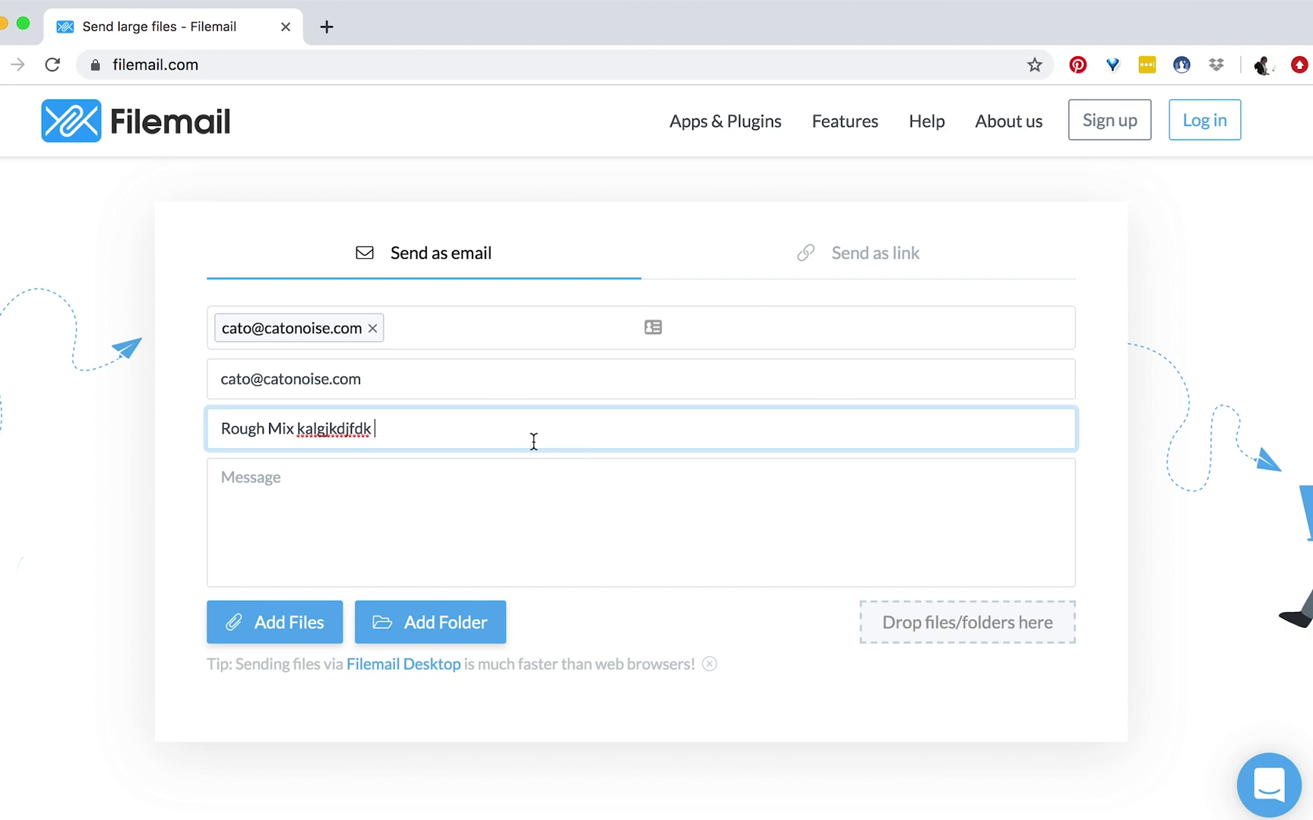
type("11042019")
- Write the message 'Hi, here's the rough mix! Hope you like!' with a sign-off line
left_click(394, 522)
type("Hi, here's the rough")
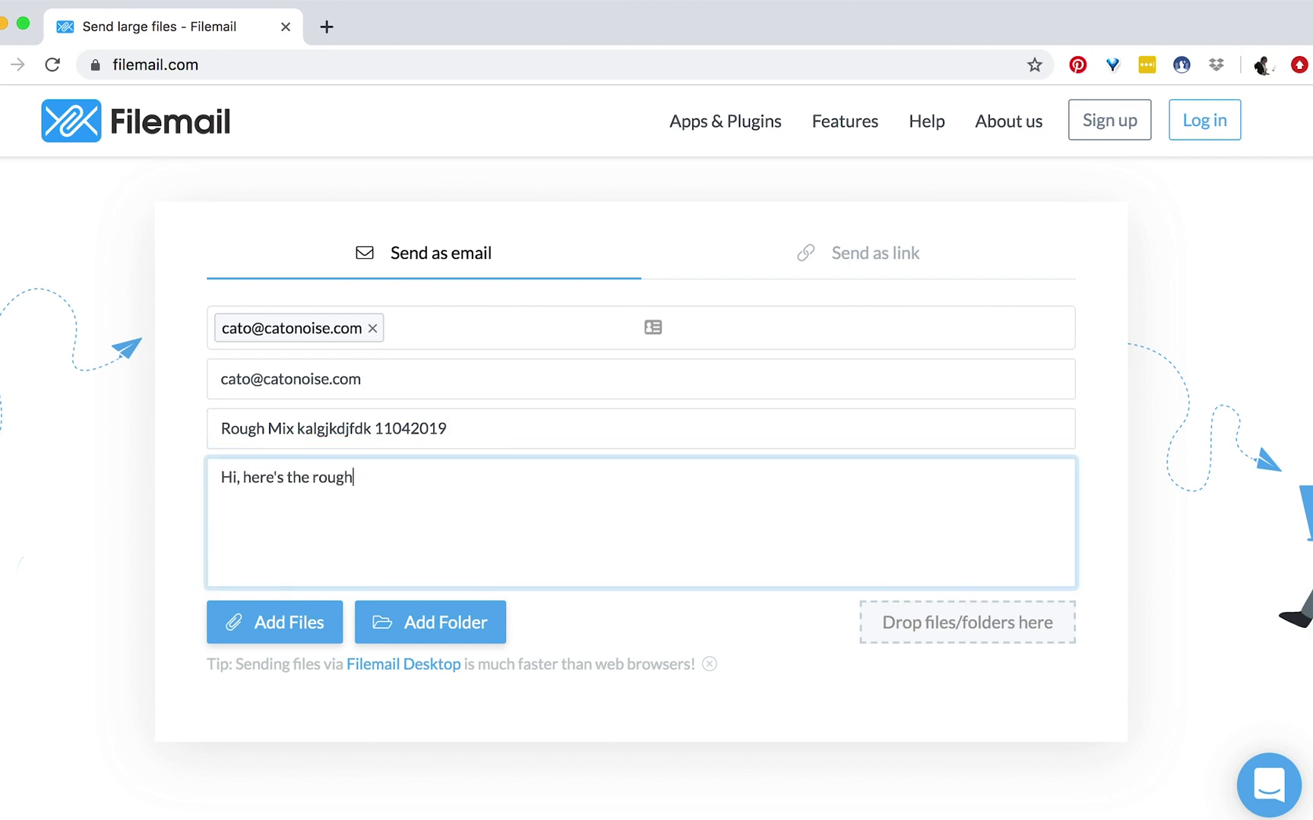
type(" mix! Hope you like!")
key("Return")
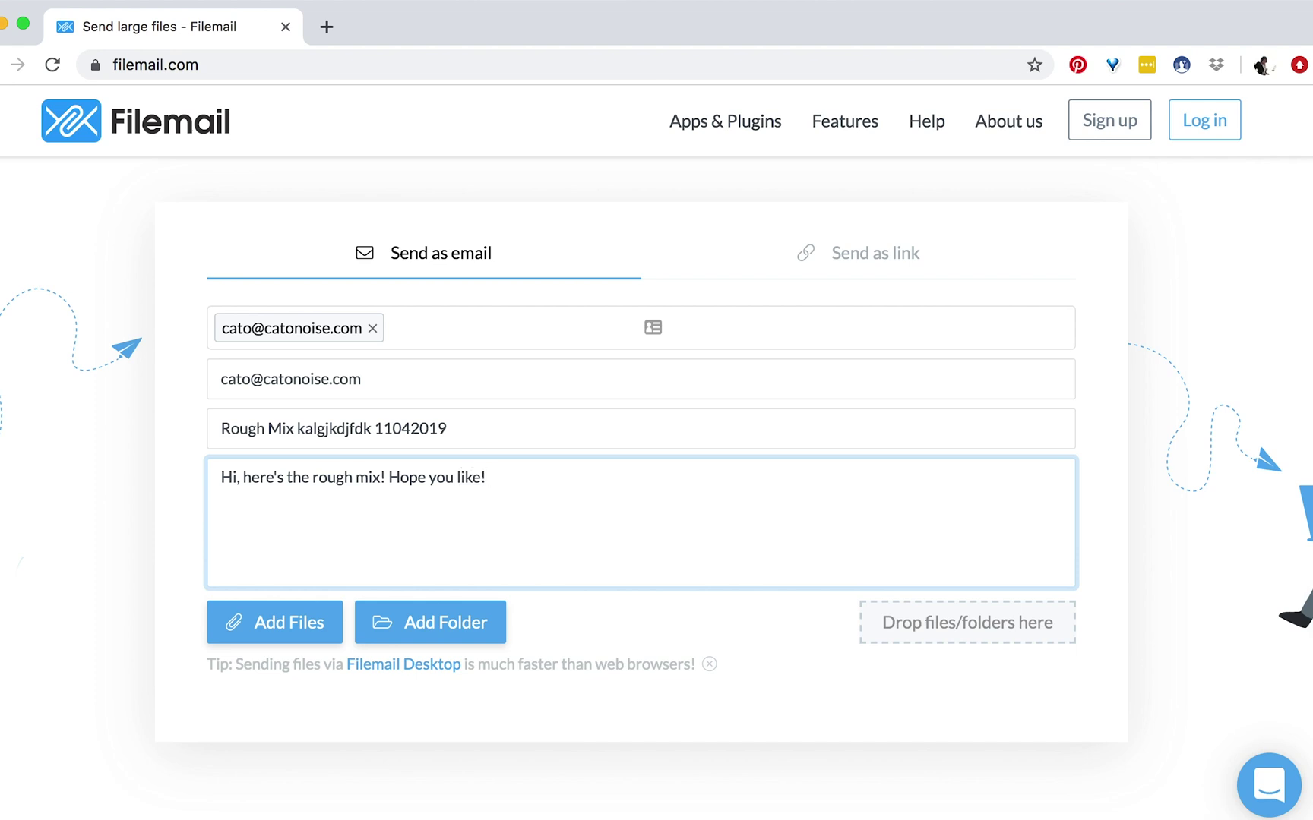
type("~Cato")
- Add a second recipient e-mail address to the To field
left_click(405, 336)
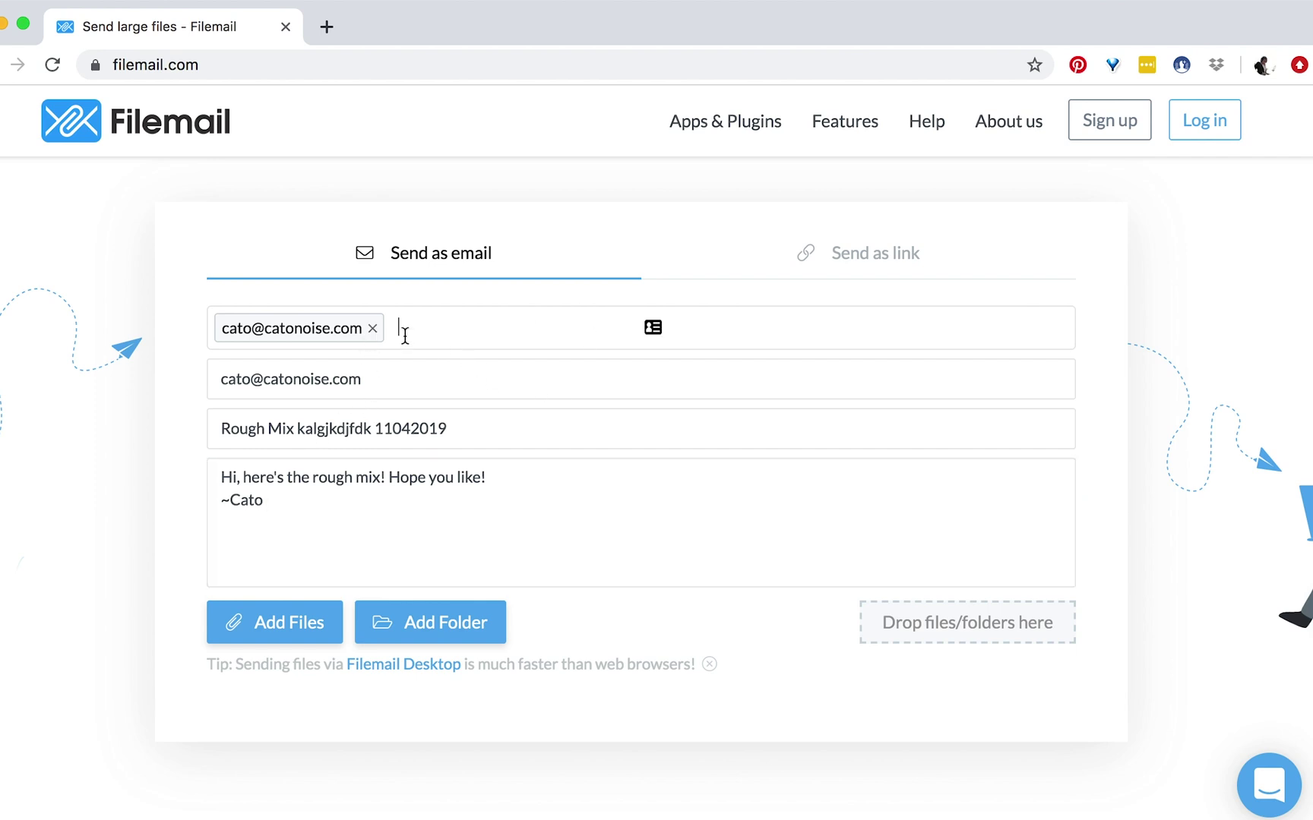
key("Return")
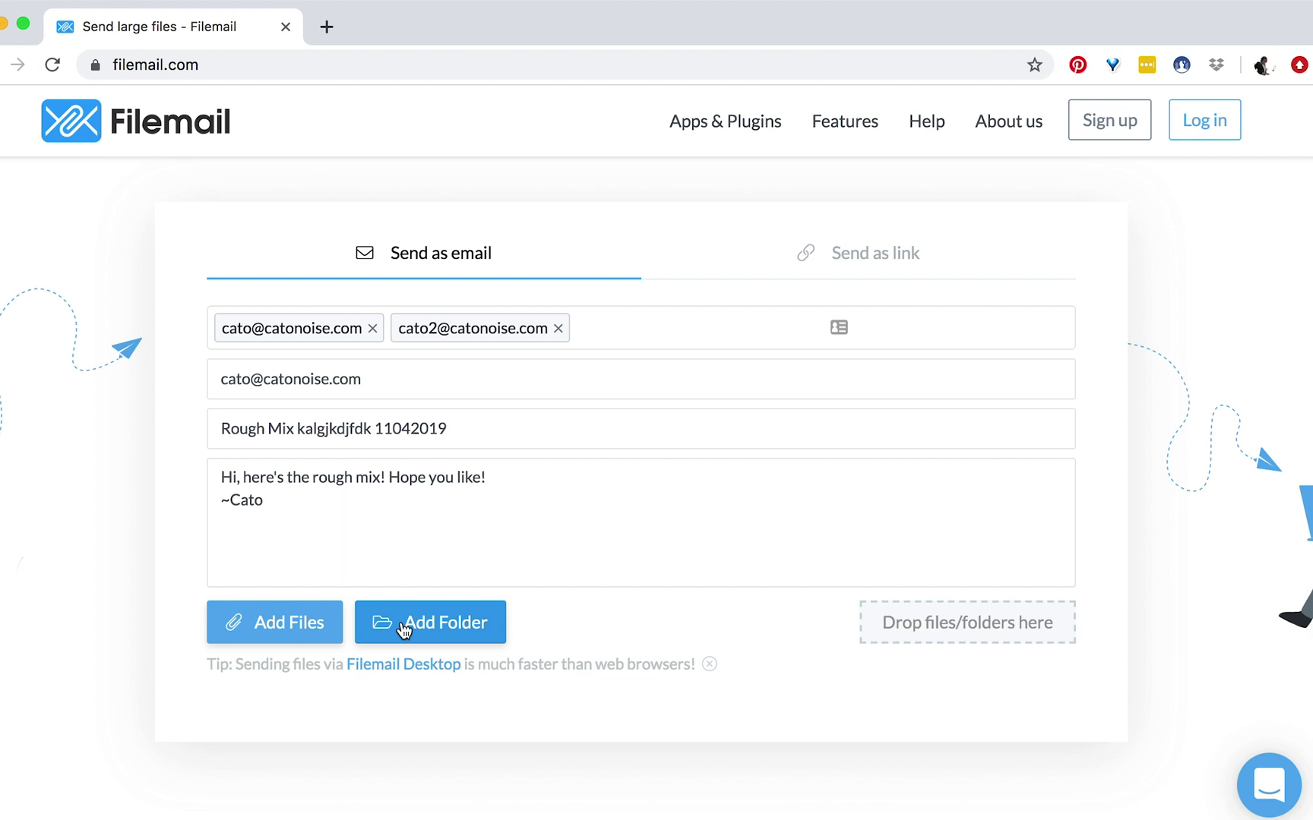
- Attach the YT_ExampleSession folder, confirming the upload of its 16 files
left_click(403, 630)
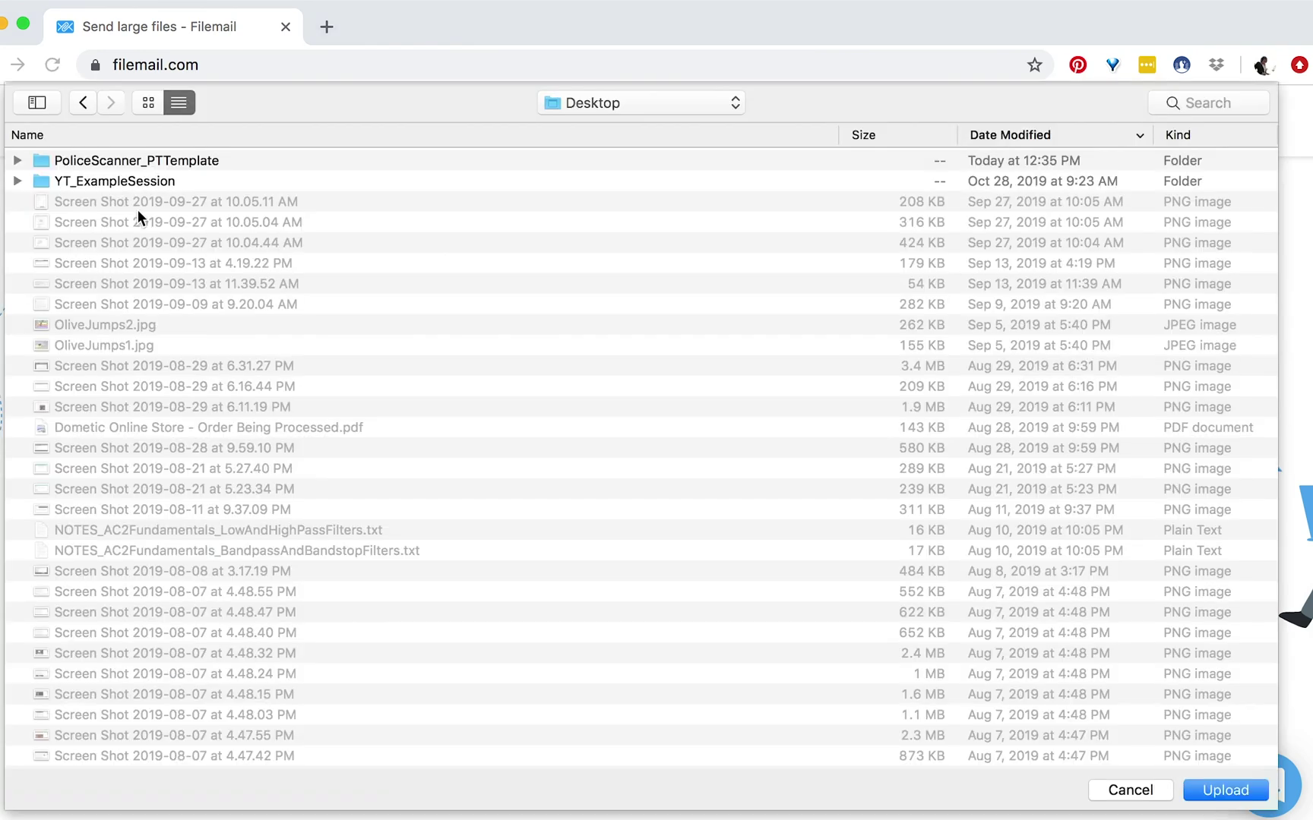
left_click(97, 179)
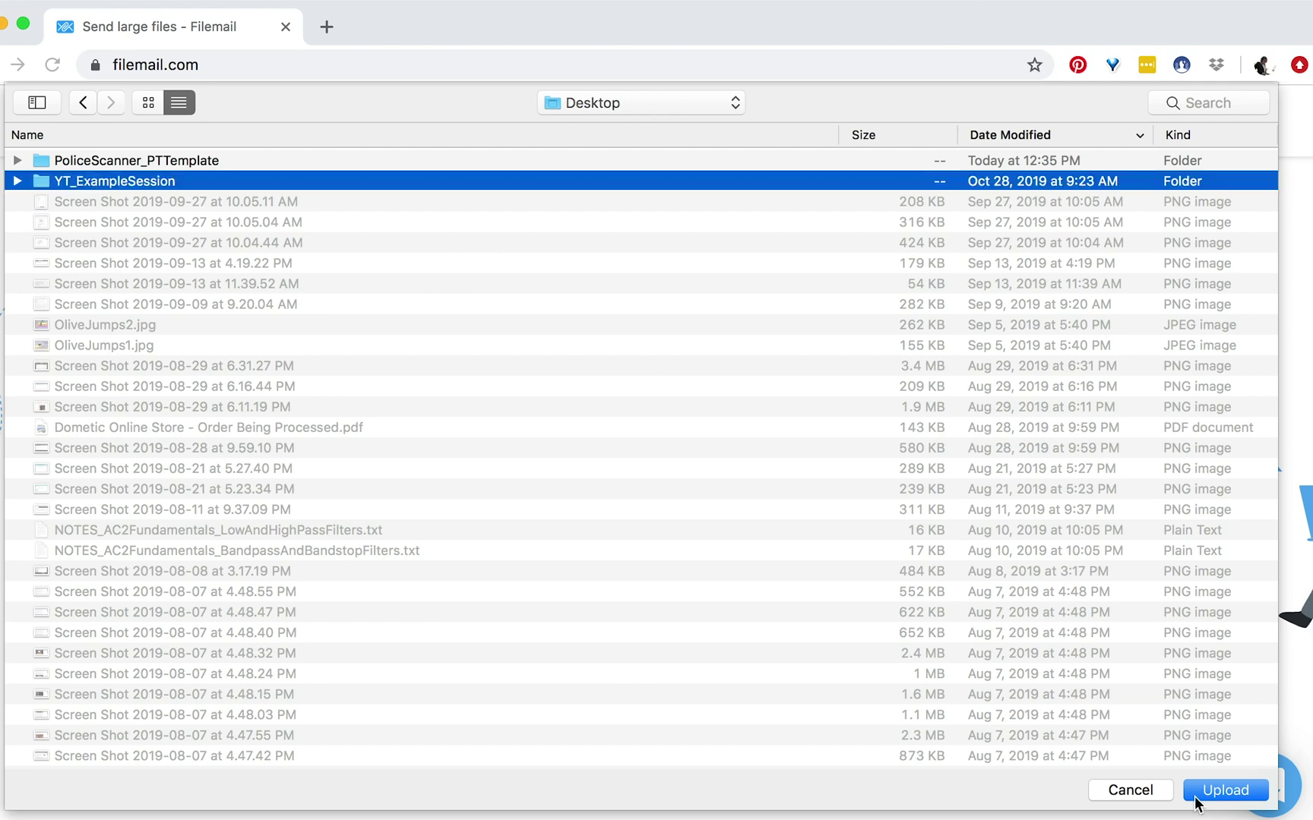
left_click(1194, 797)
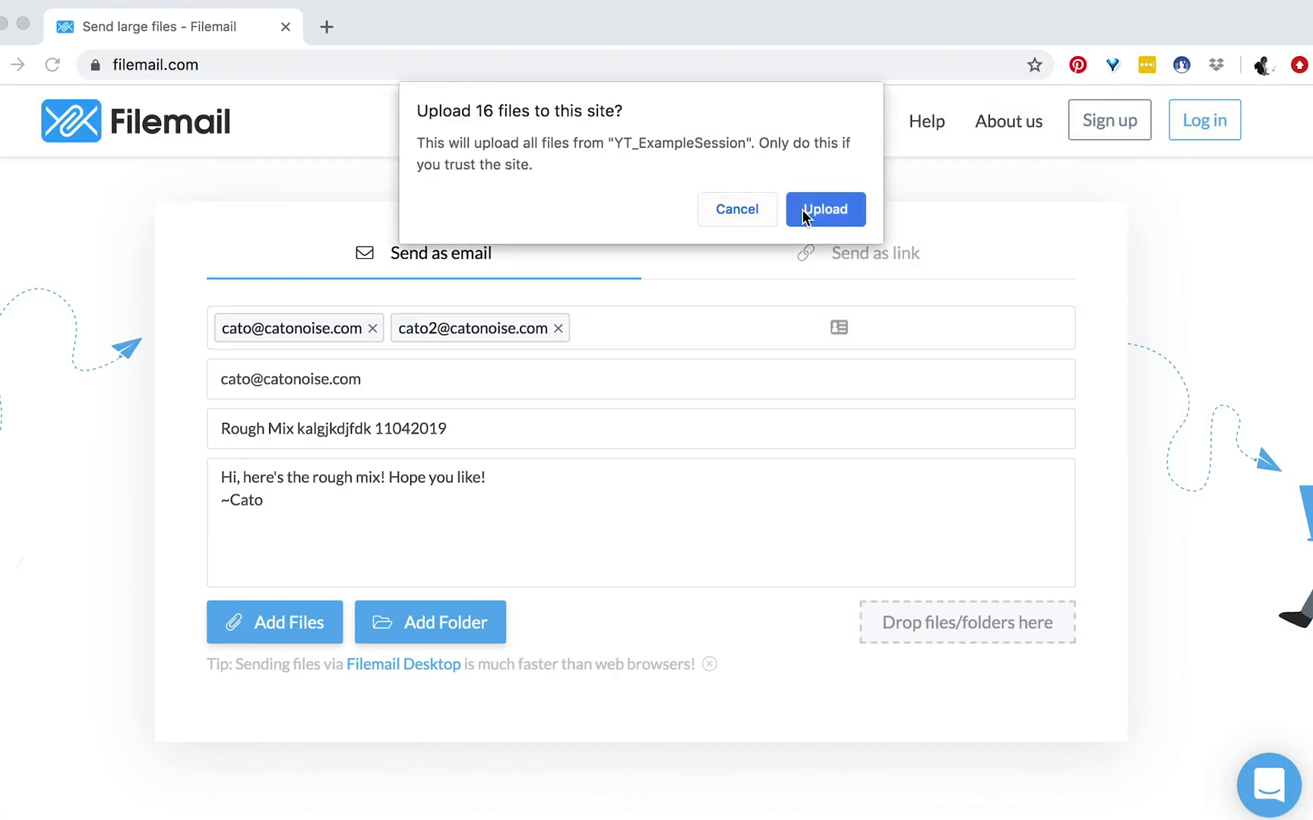
left_click(813, 217)
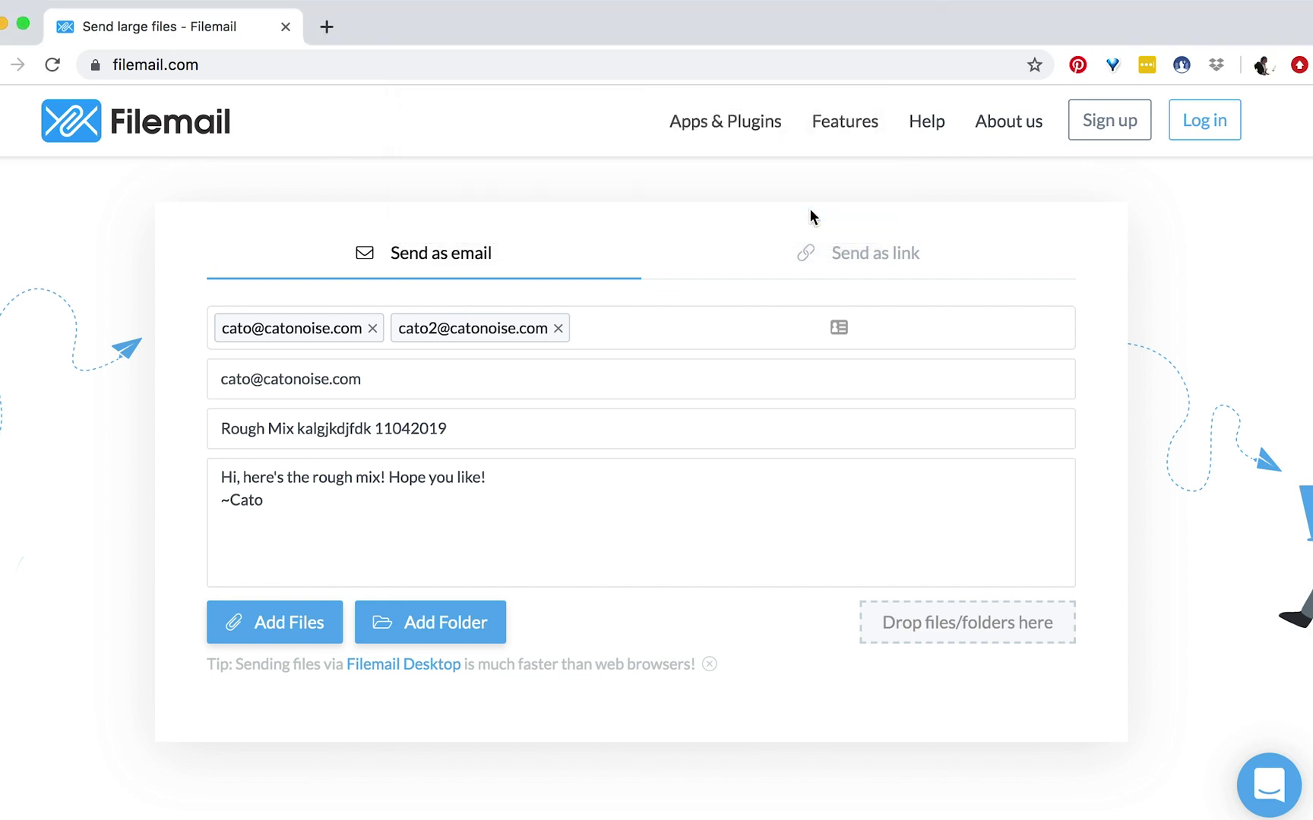
left_click(541, 602)
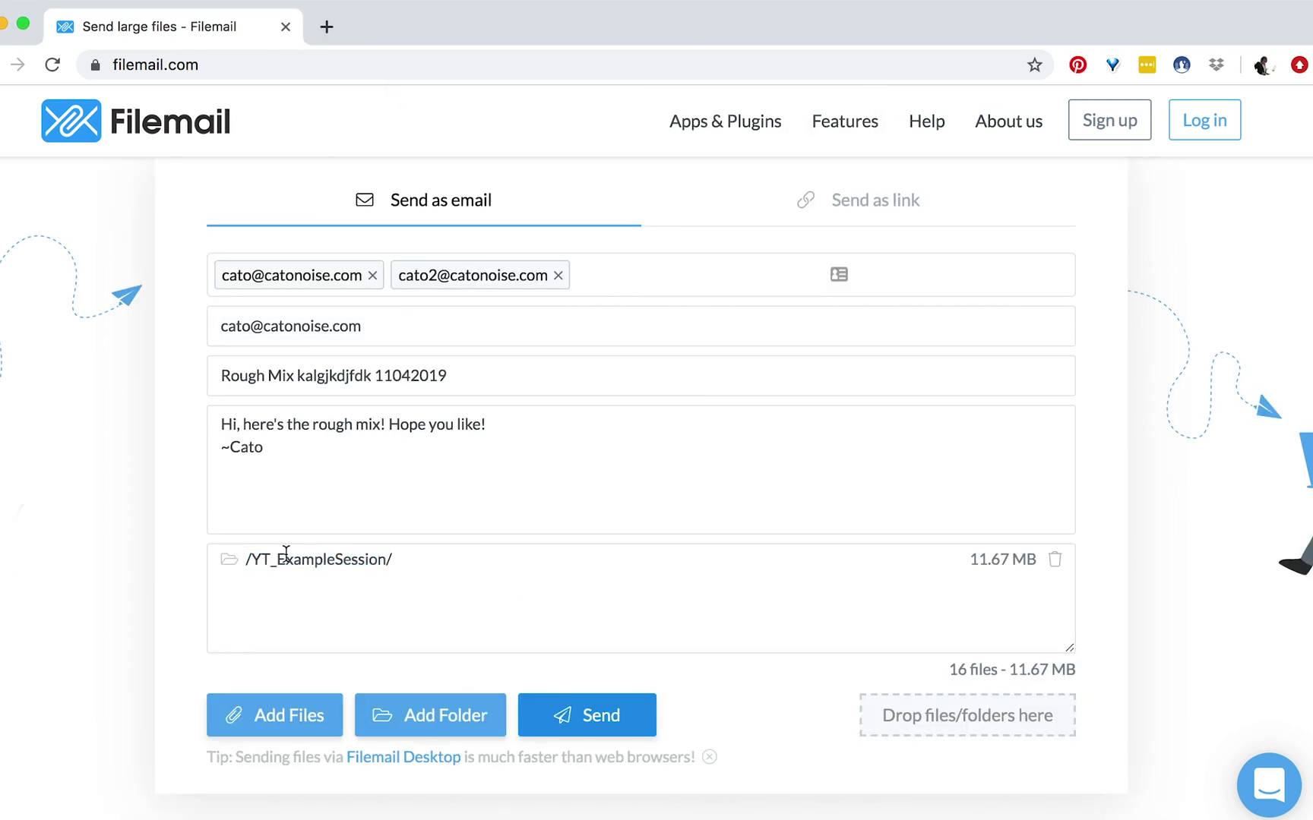
left_click(563, 708)
- Add the WaveCache.wfm file, bringing the transfer to 17 files totalling 11.71 MB
left_click(277, 733)
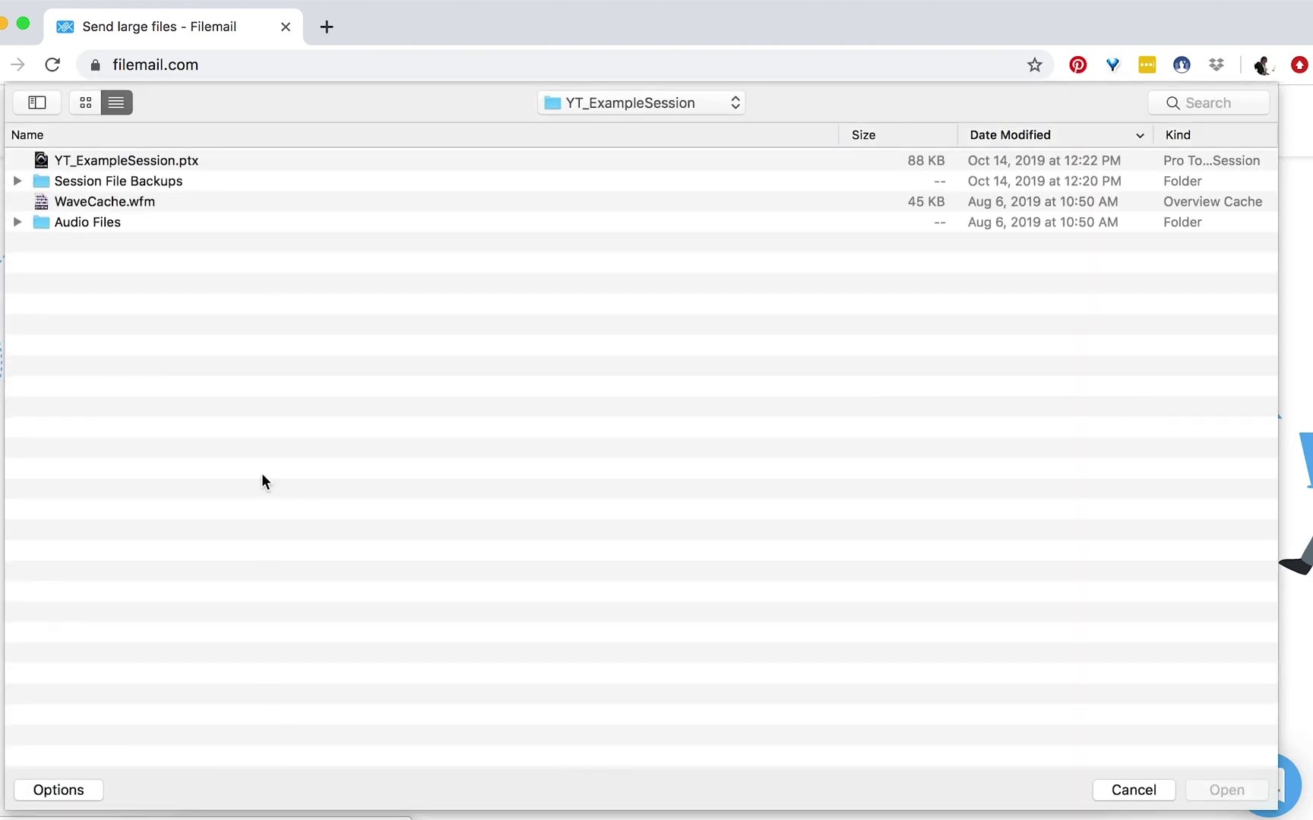
left_click(196, 204)
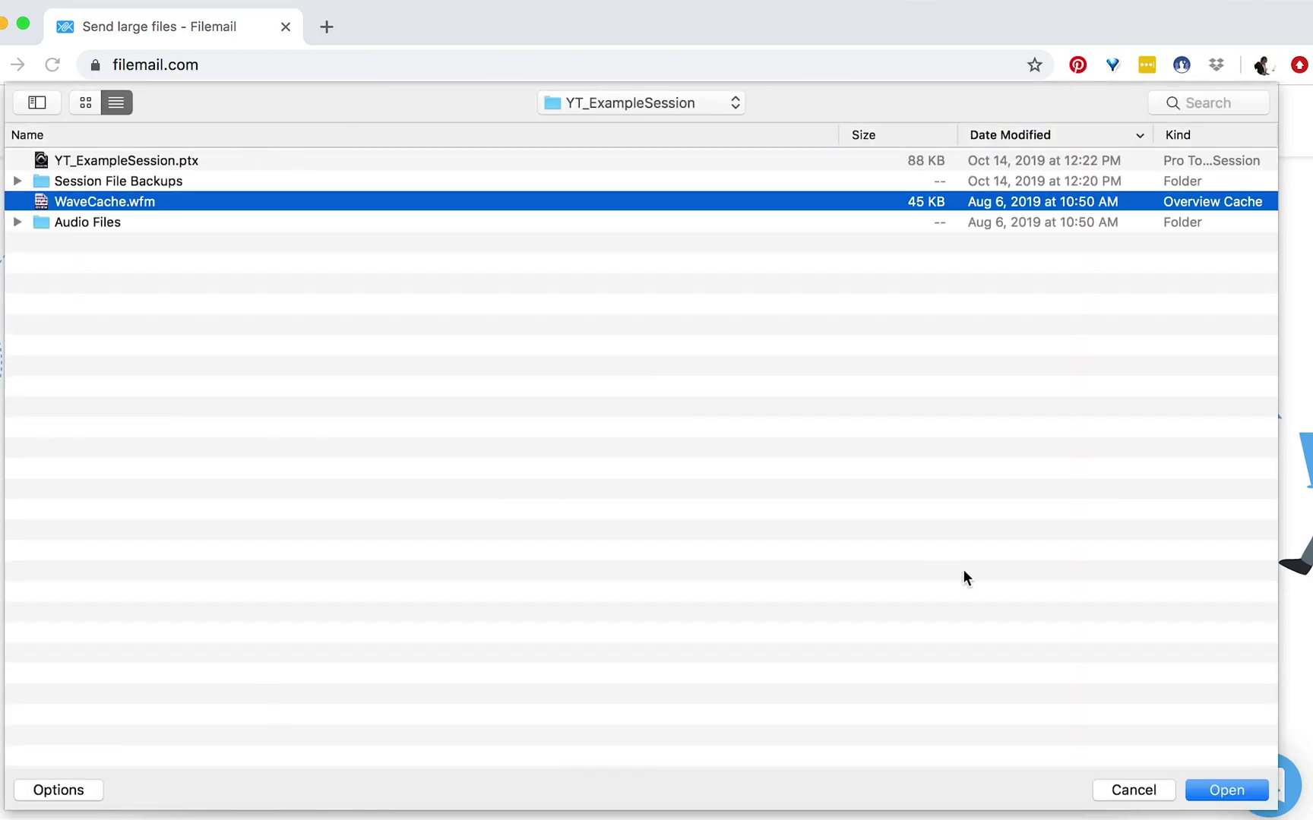
left_click(1205, 789)
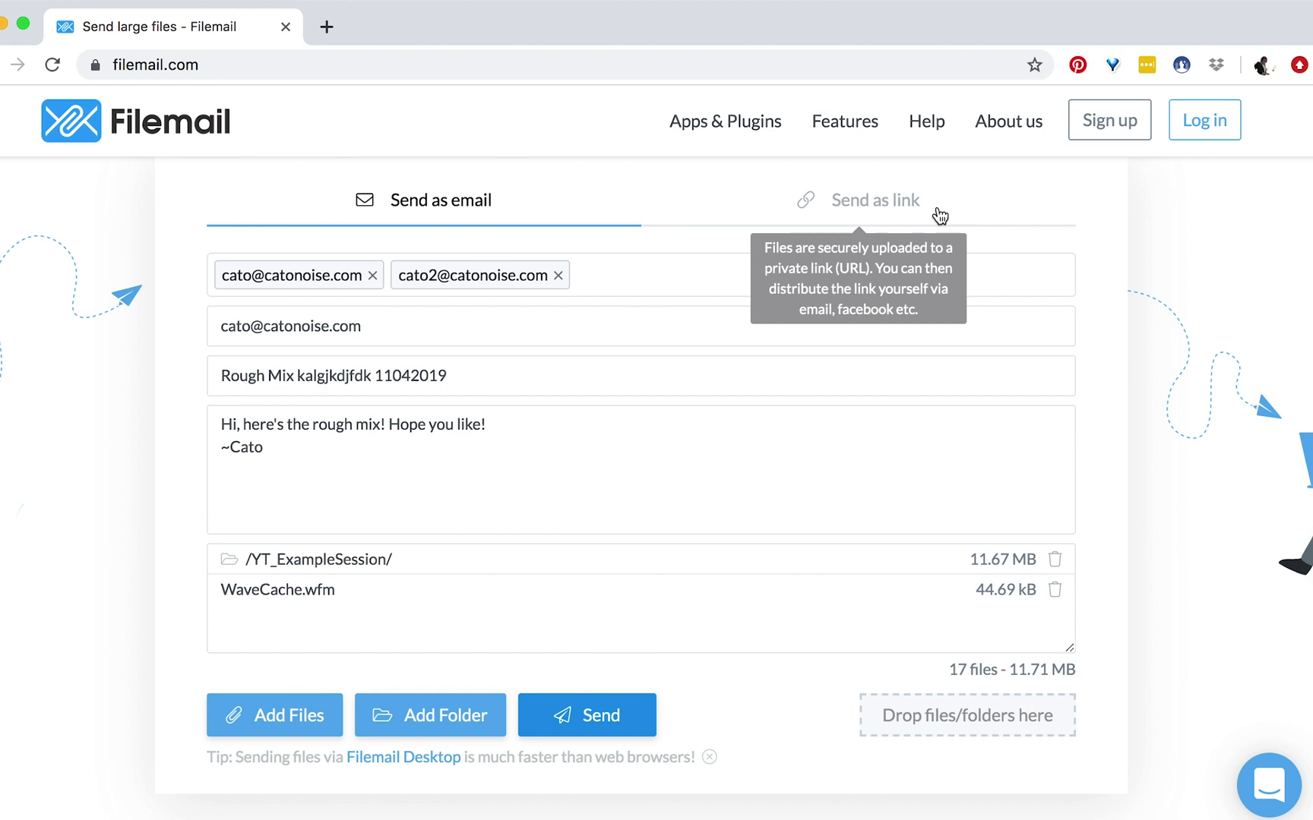
- Send the transfer with 1-week availability, download notifications on and no password
left_click(566, 716)
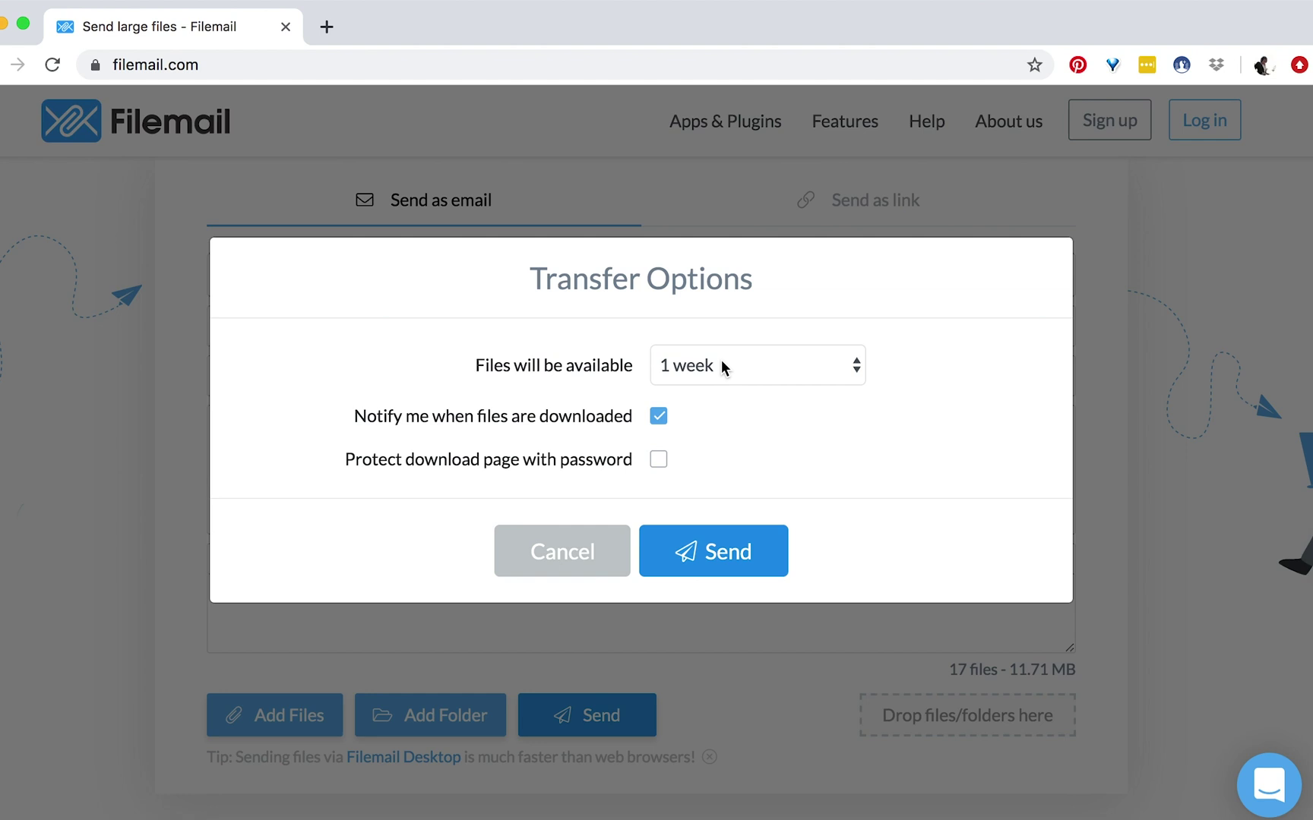
key("Tab")
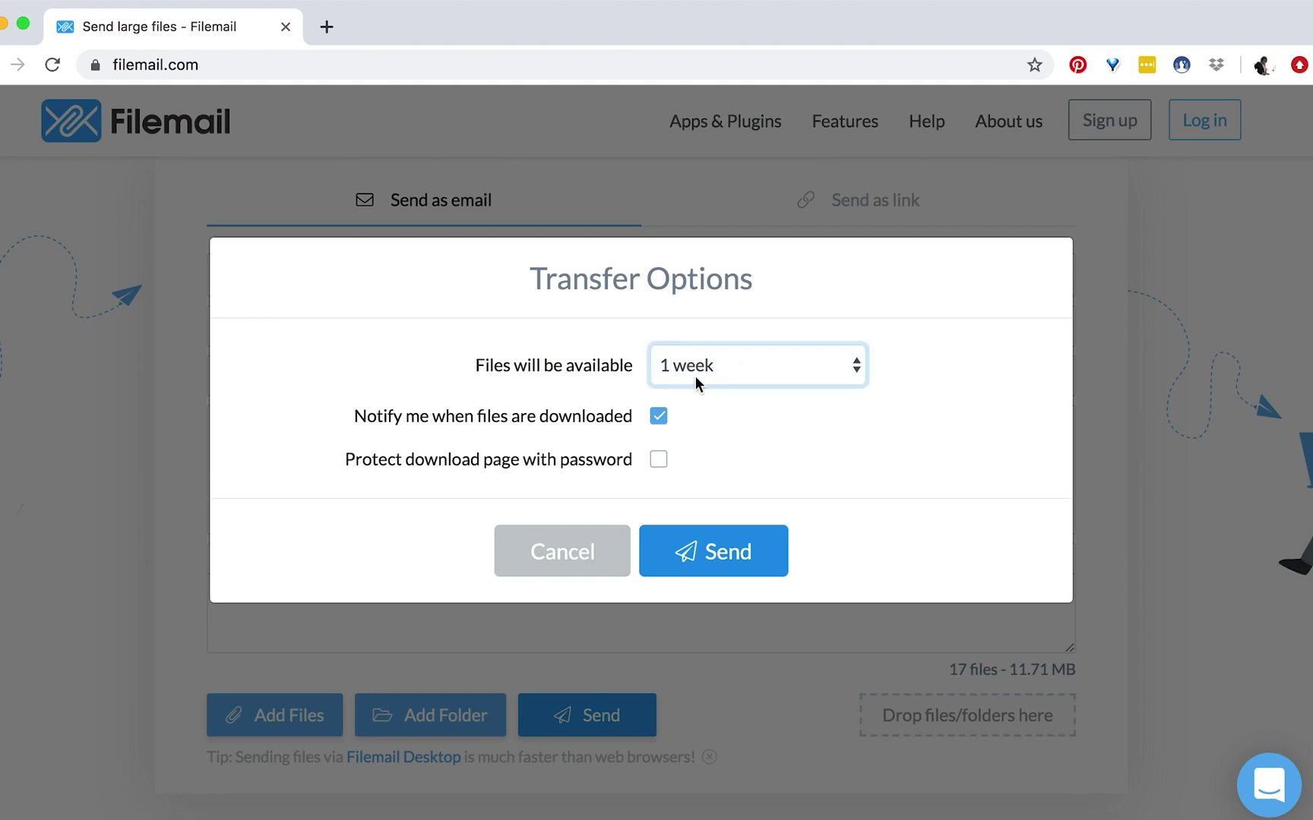
left_click(697, 376)
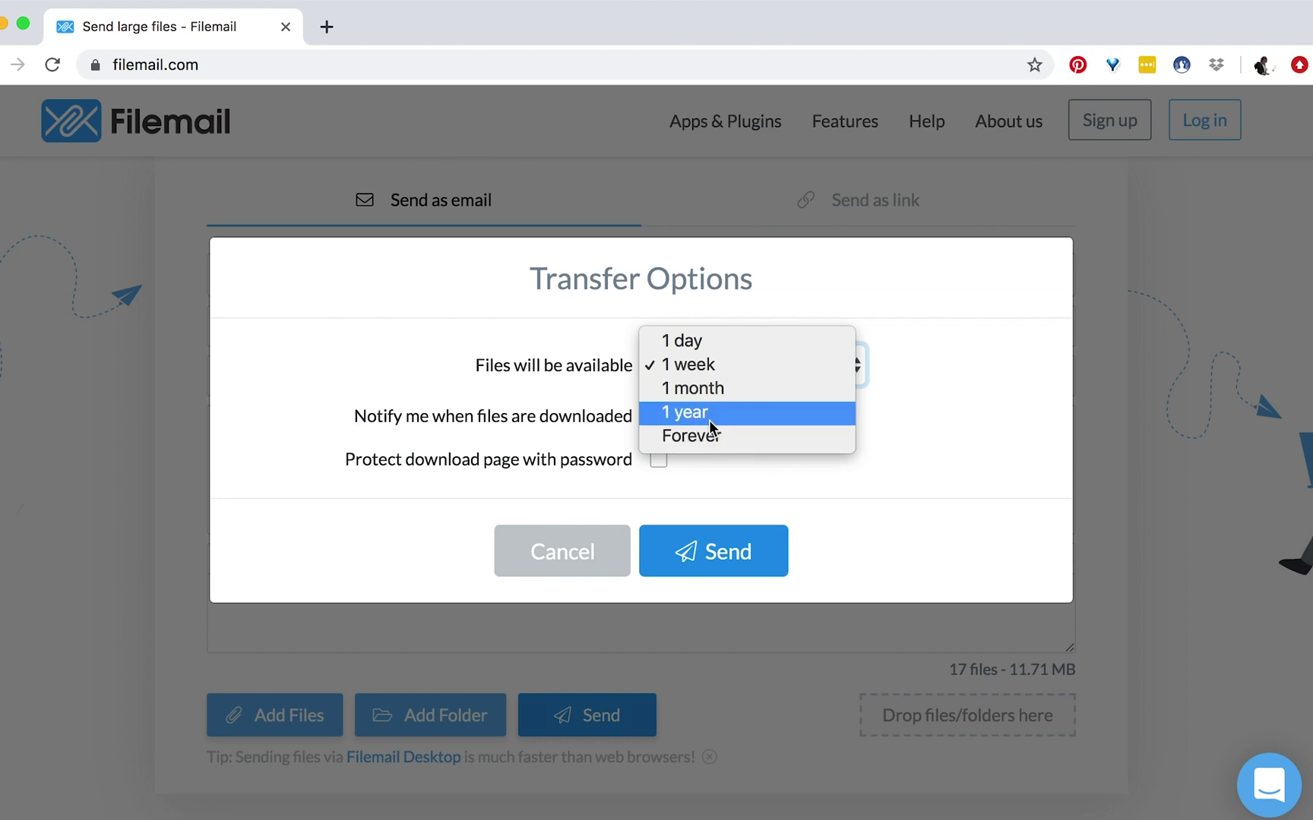
left_click(714, 367)
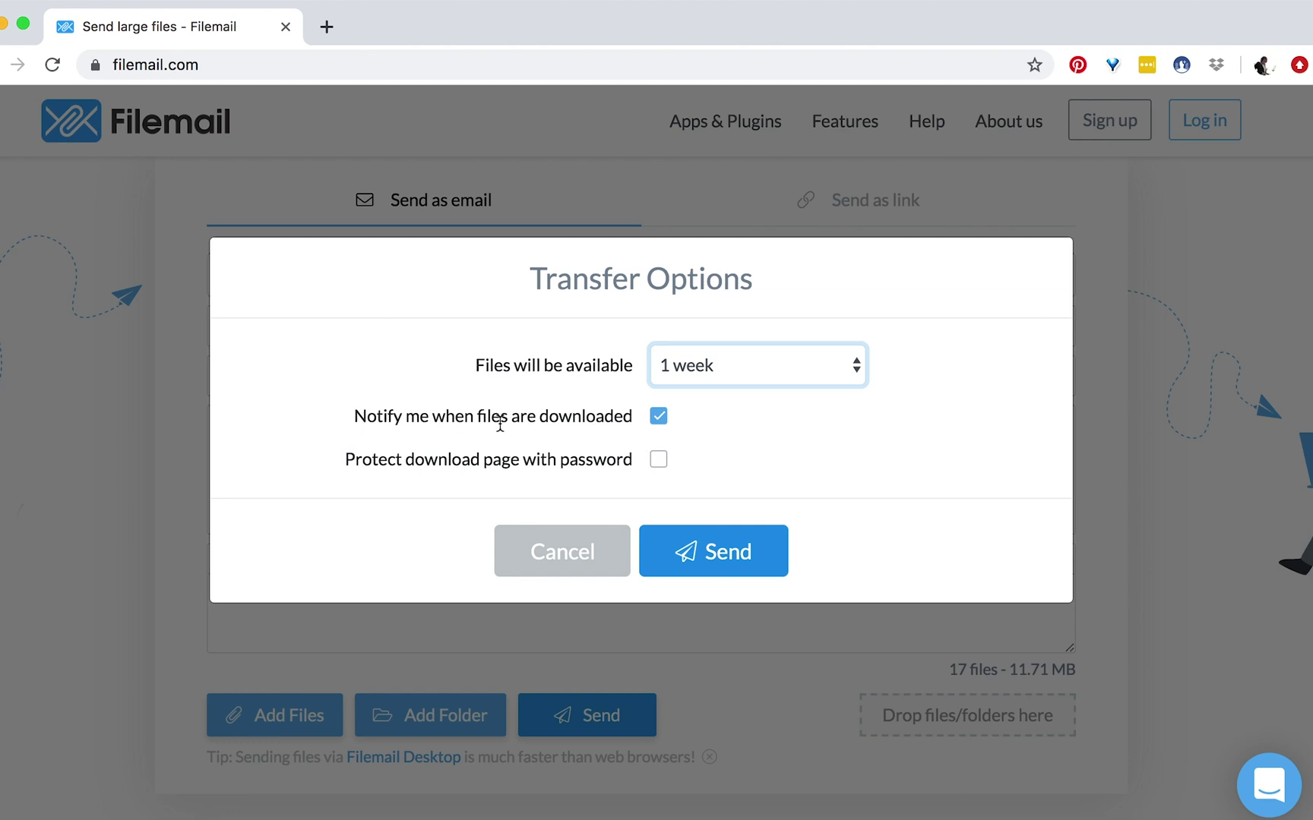
left_click_drag(497, 424, 606, 424)
left_click(607, 424)
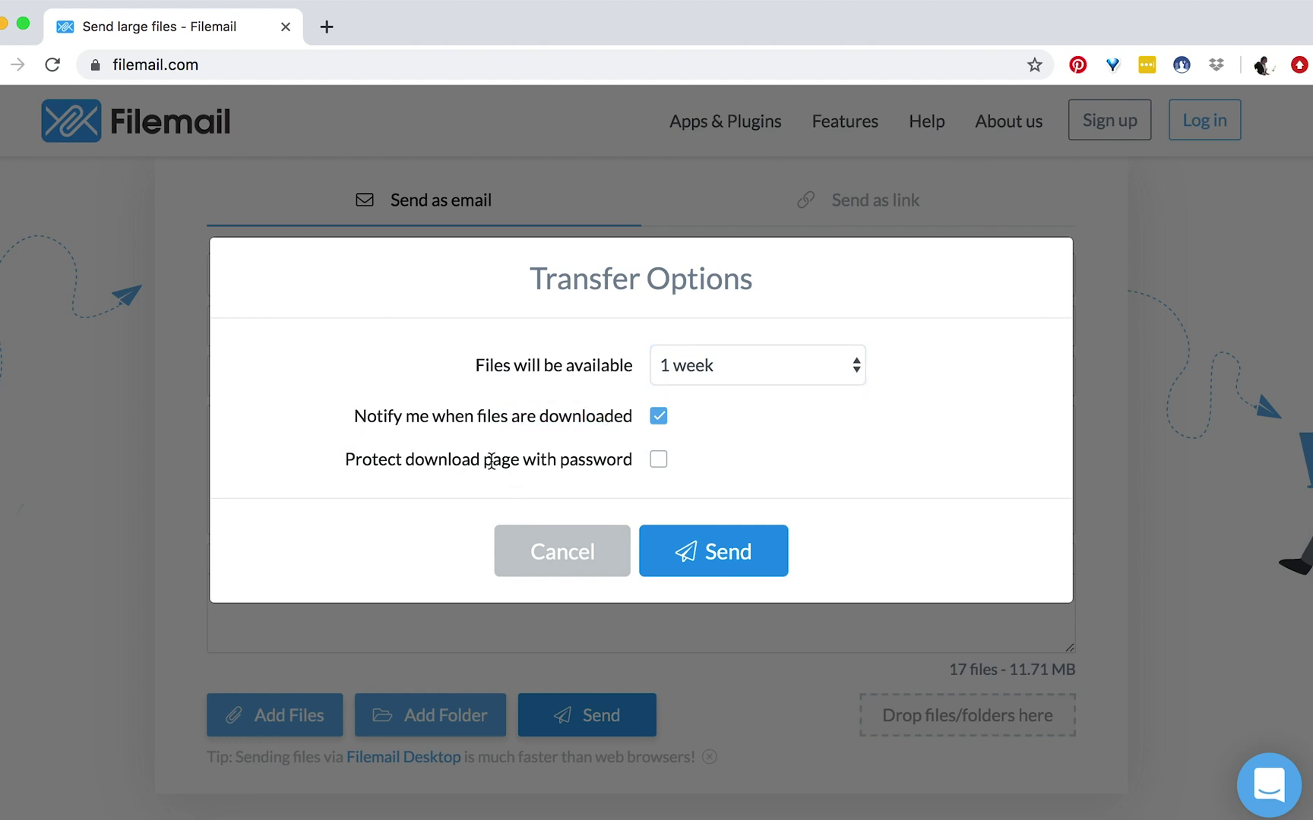
left_click_drag(493, 461, 623, 461)
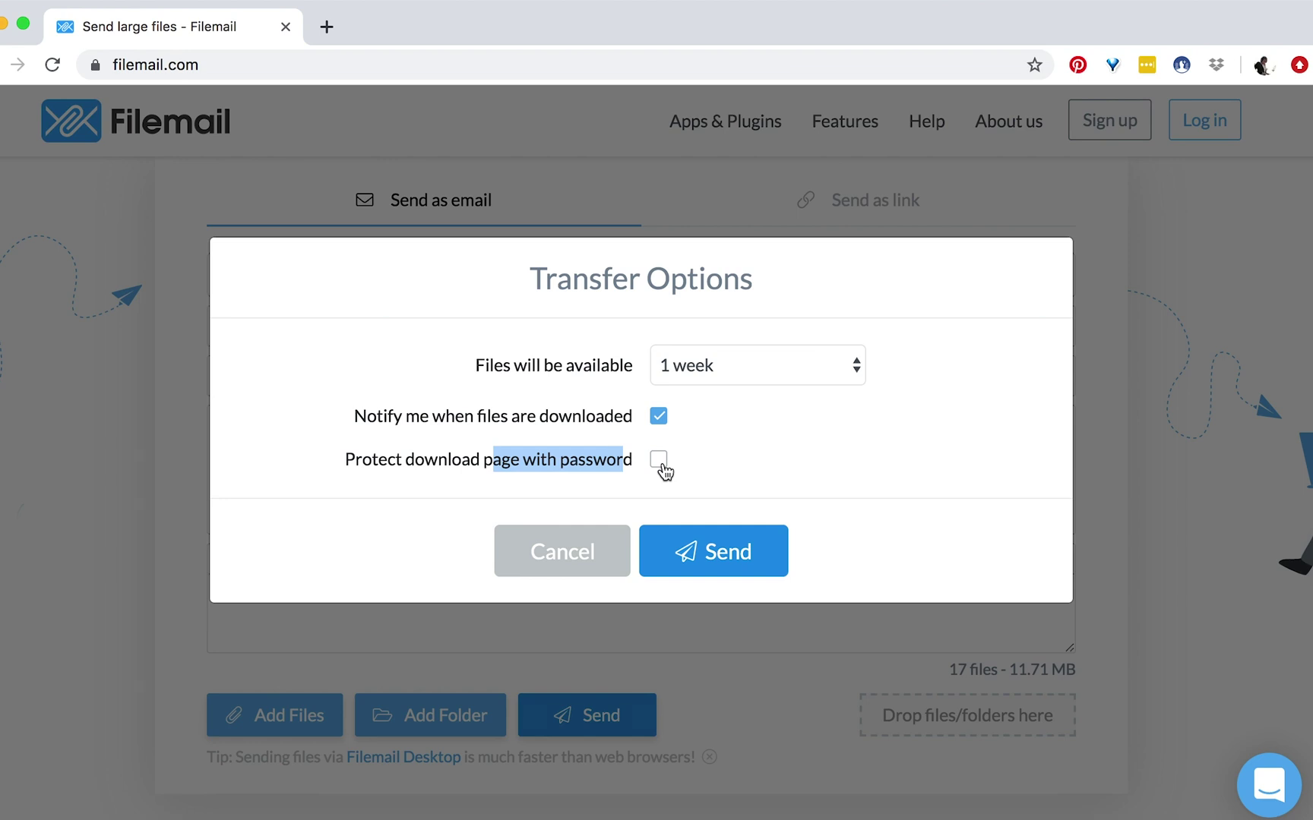
left_click(745, 460)
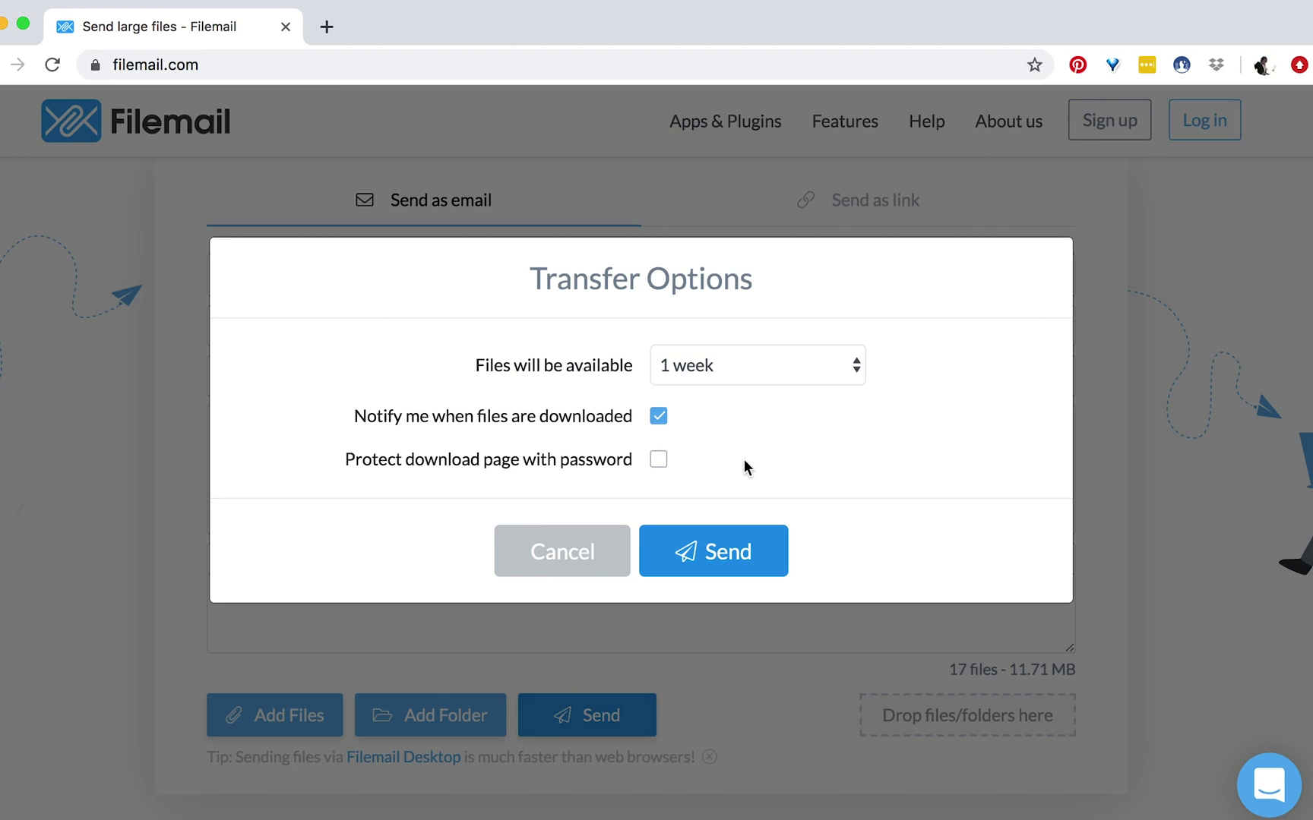
left_click(712, 551)
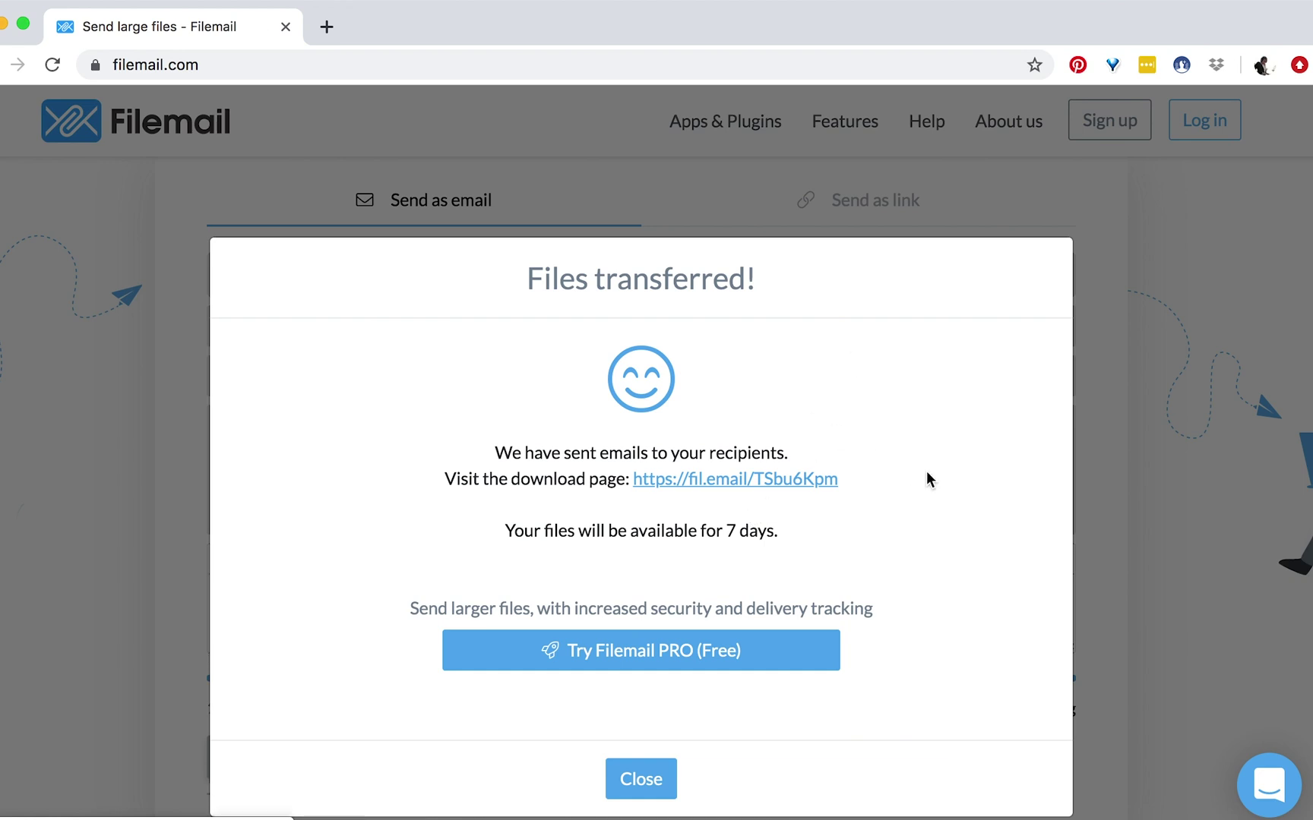
- Copy the download page link, close the Files transferred confirmation, and start a new tab
scroll(938, 598, "down", 1)
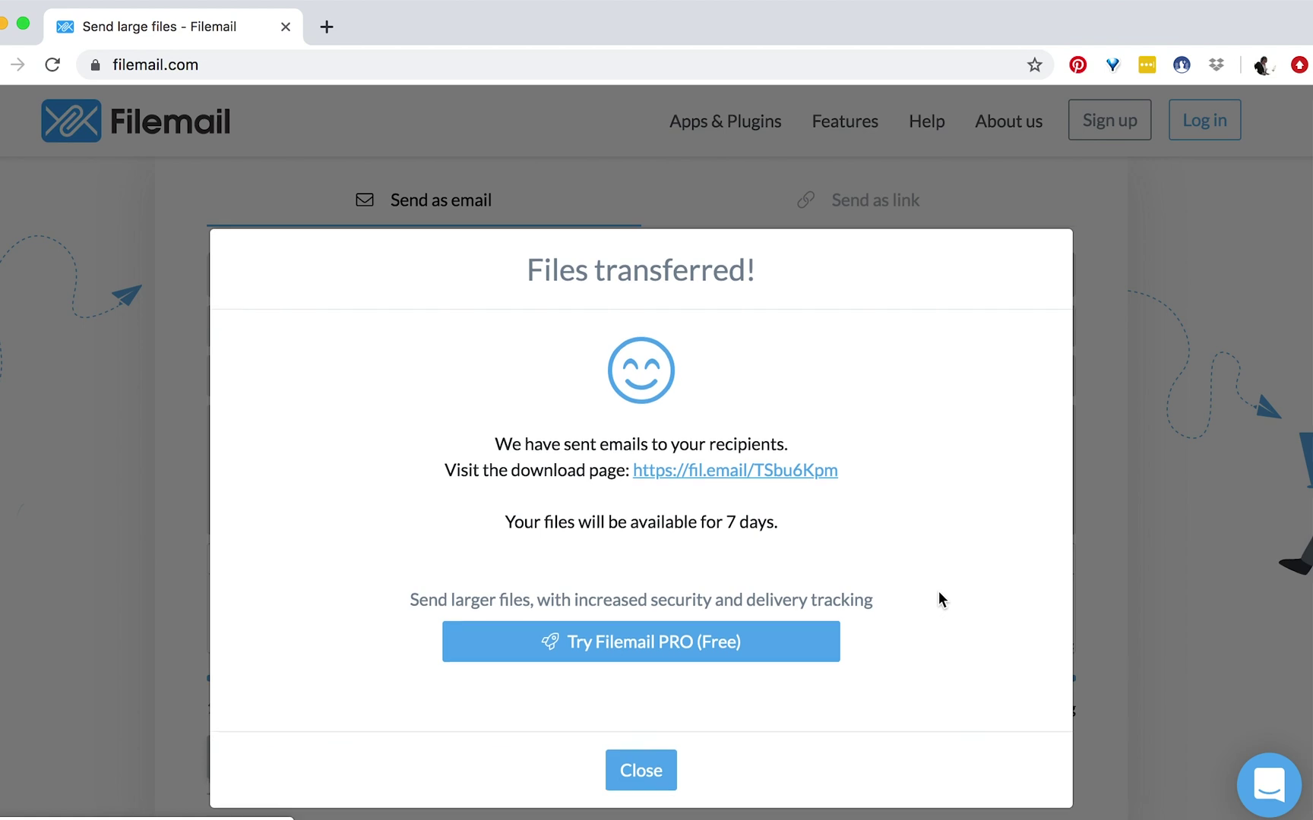
left_click_drag(838, 470, 633, 471)
key("super+c")
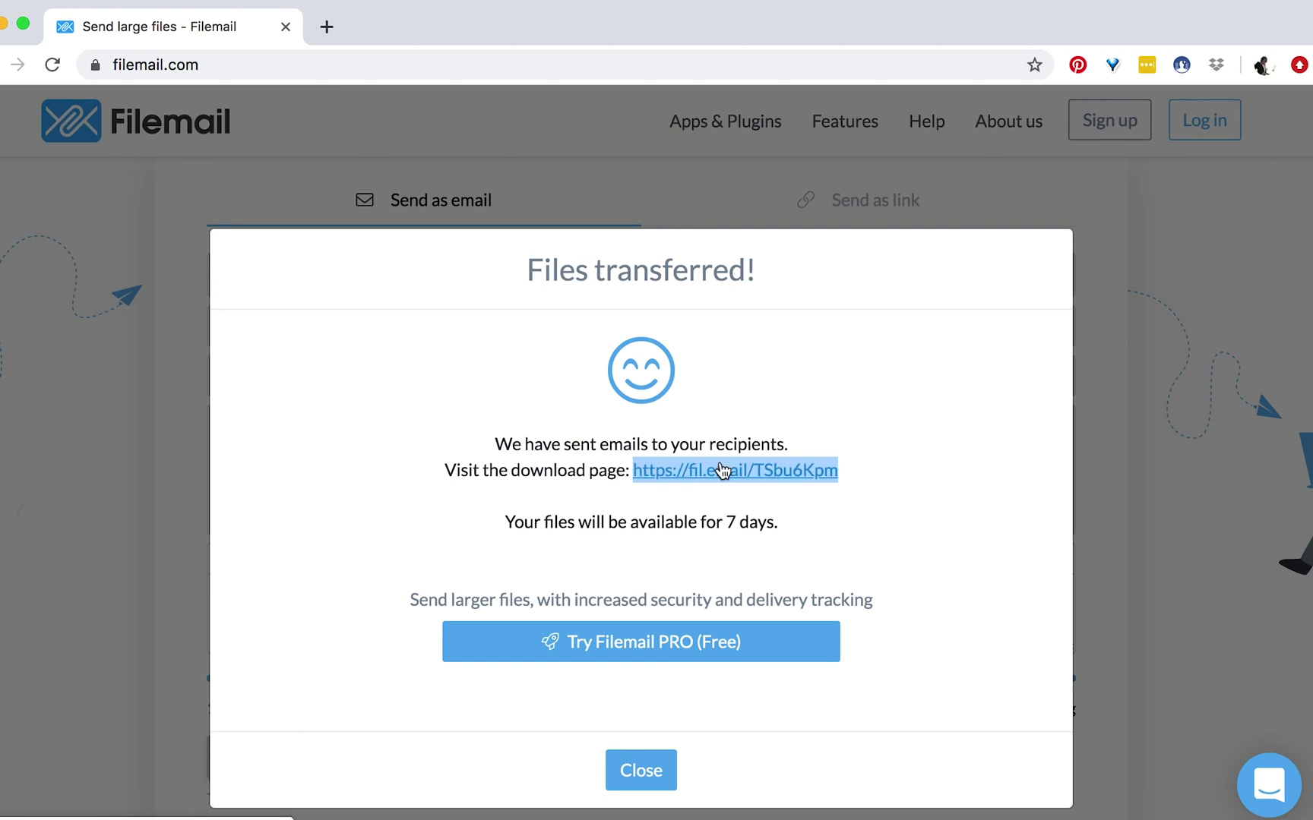
left_click(652, 767)
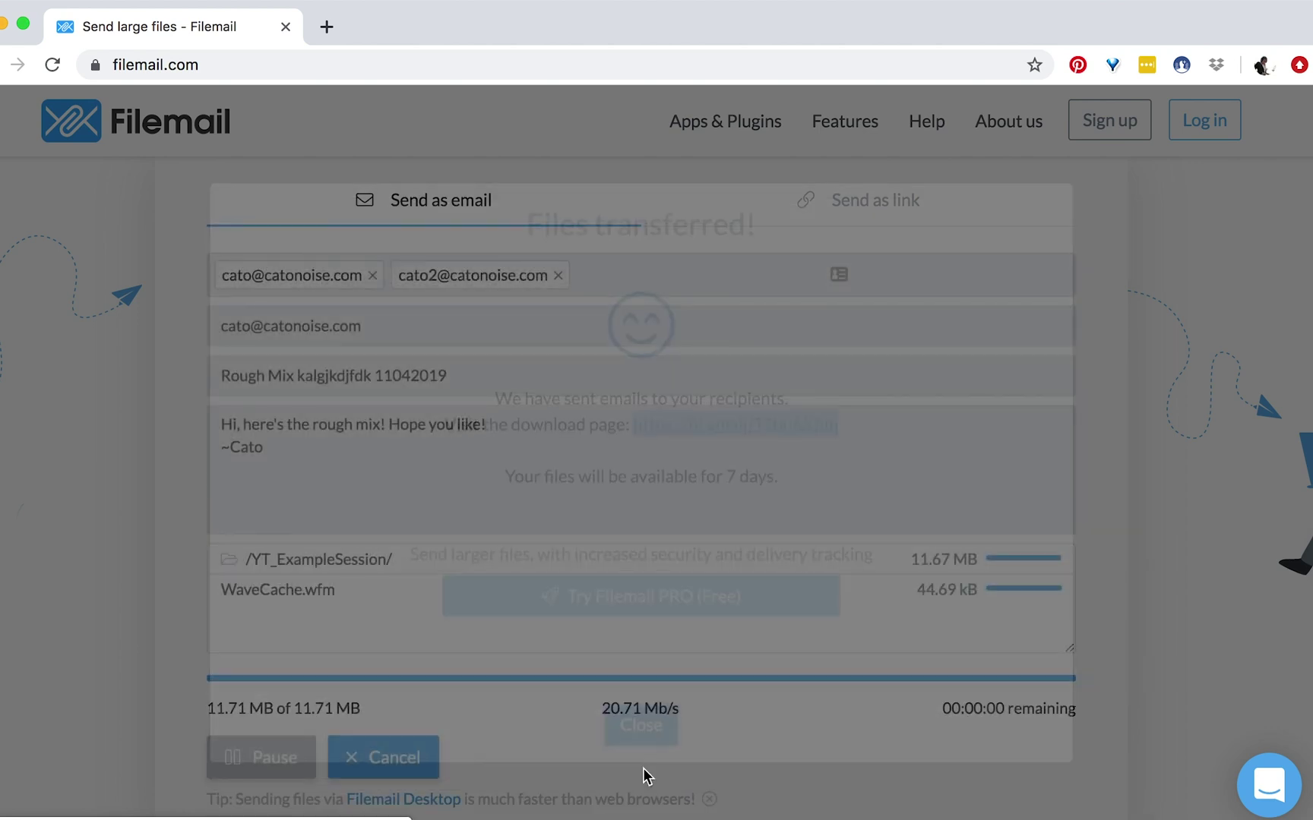
key("super+t")
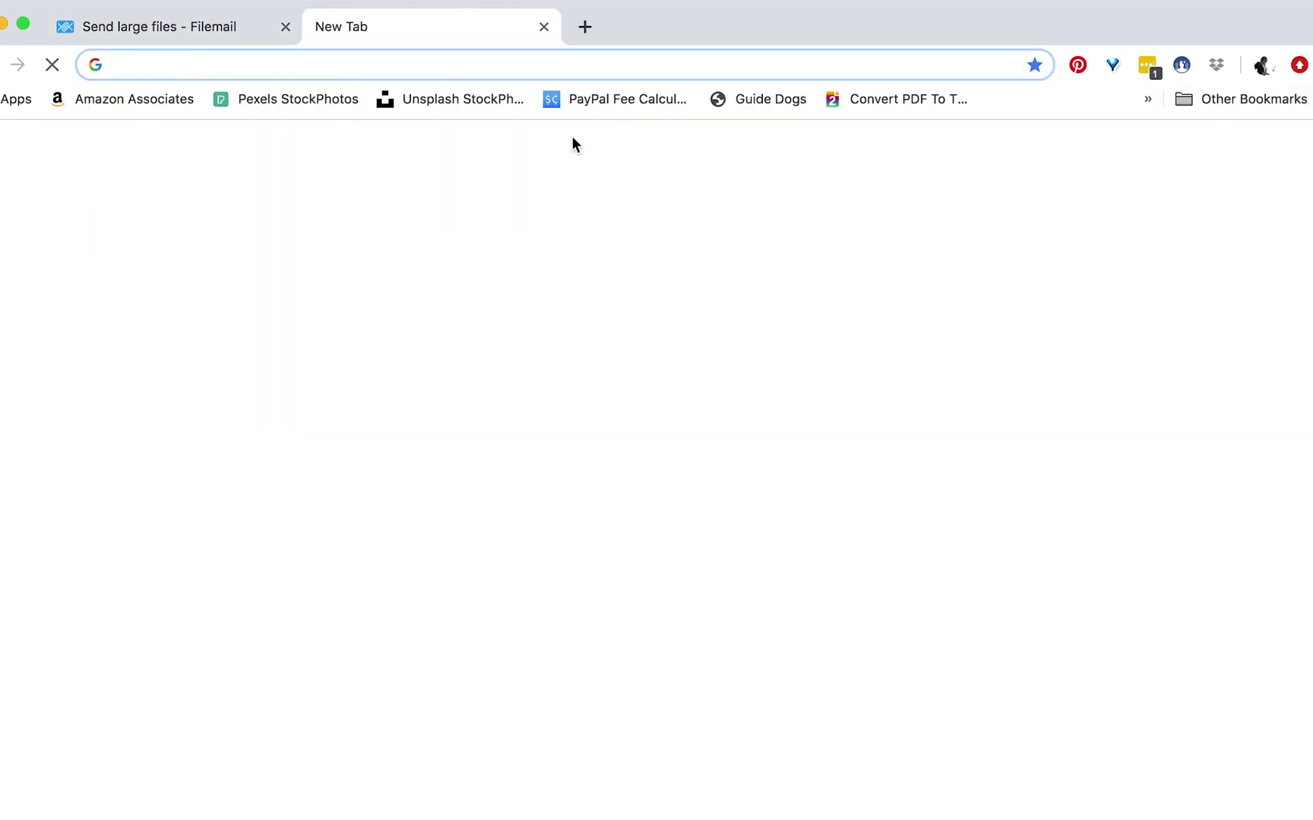
- Paste the copied link to load the Rough Mix download page
key("super+v")
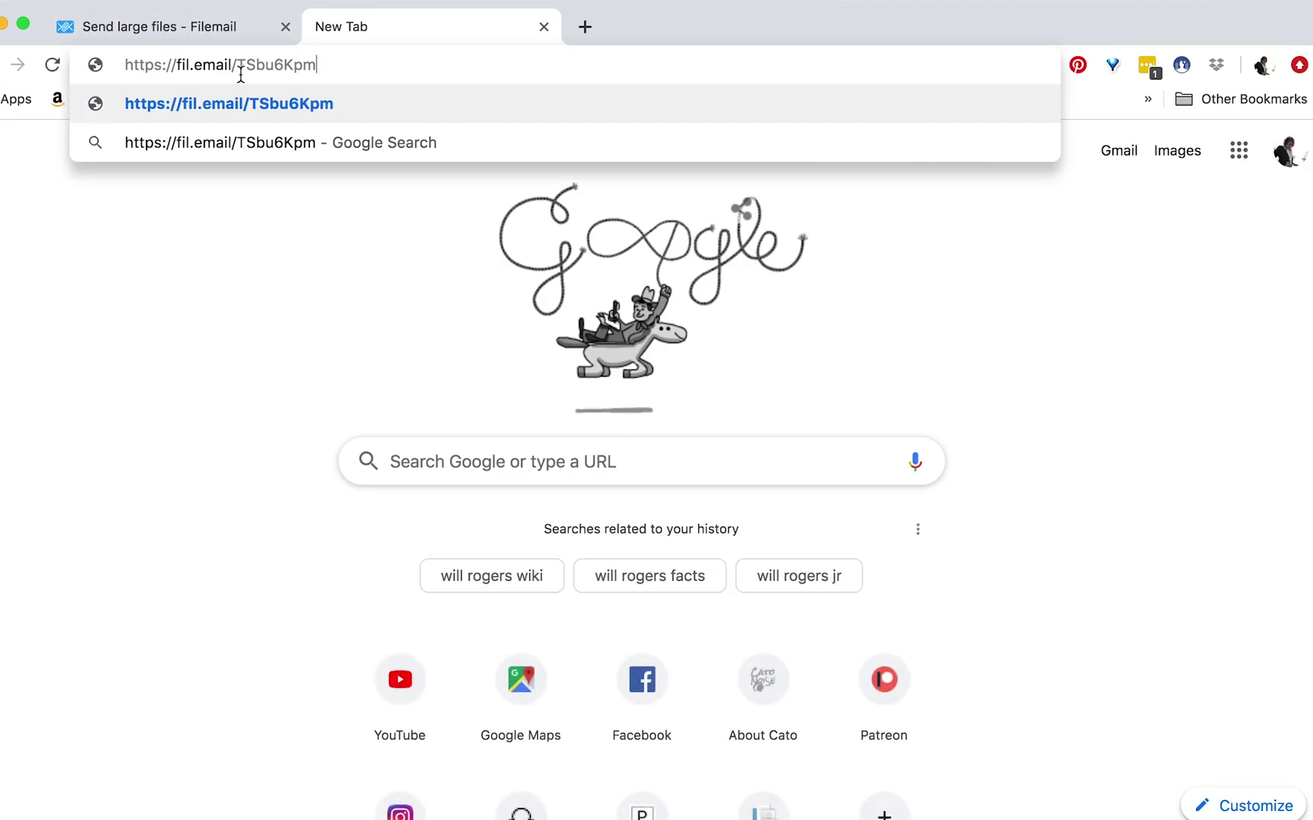
key("Return")
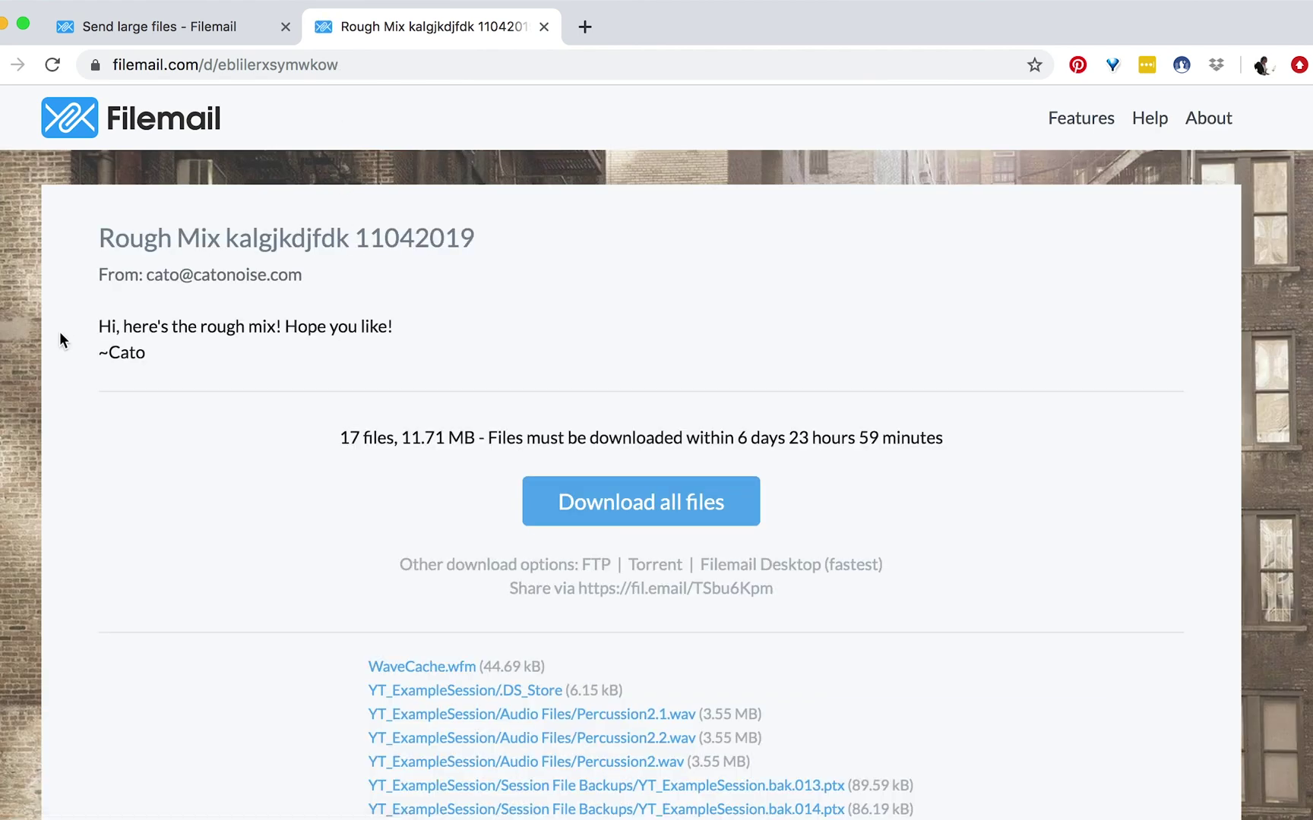
scroll(59, 331, "down", 1)
scroll(433, 468, "down", 3)
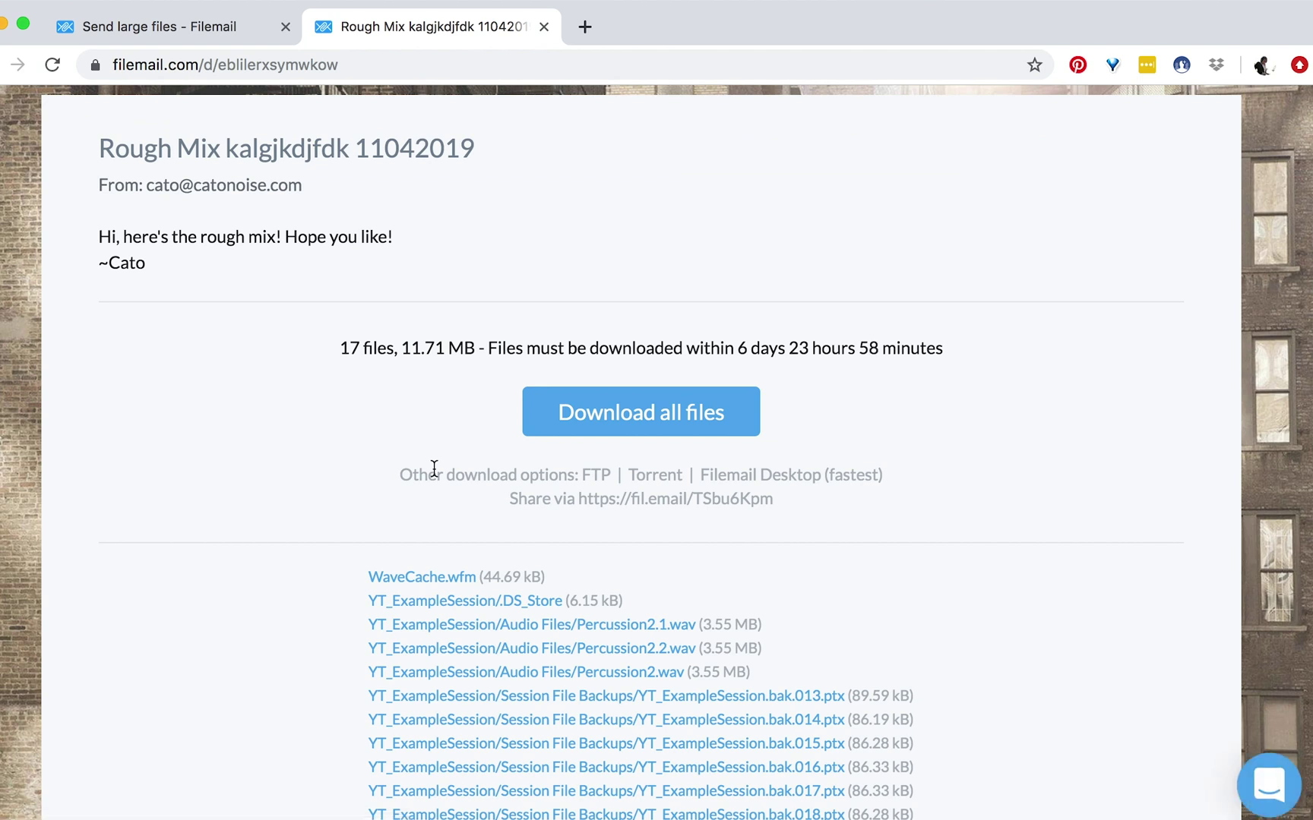
scroll(433, 469, "up", 1)
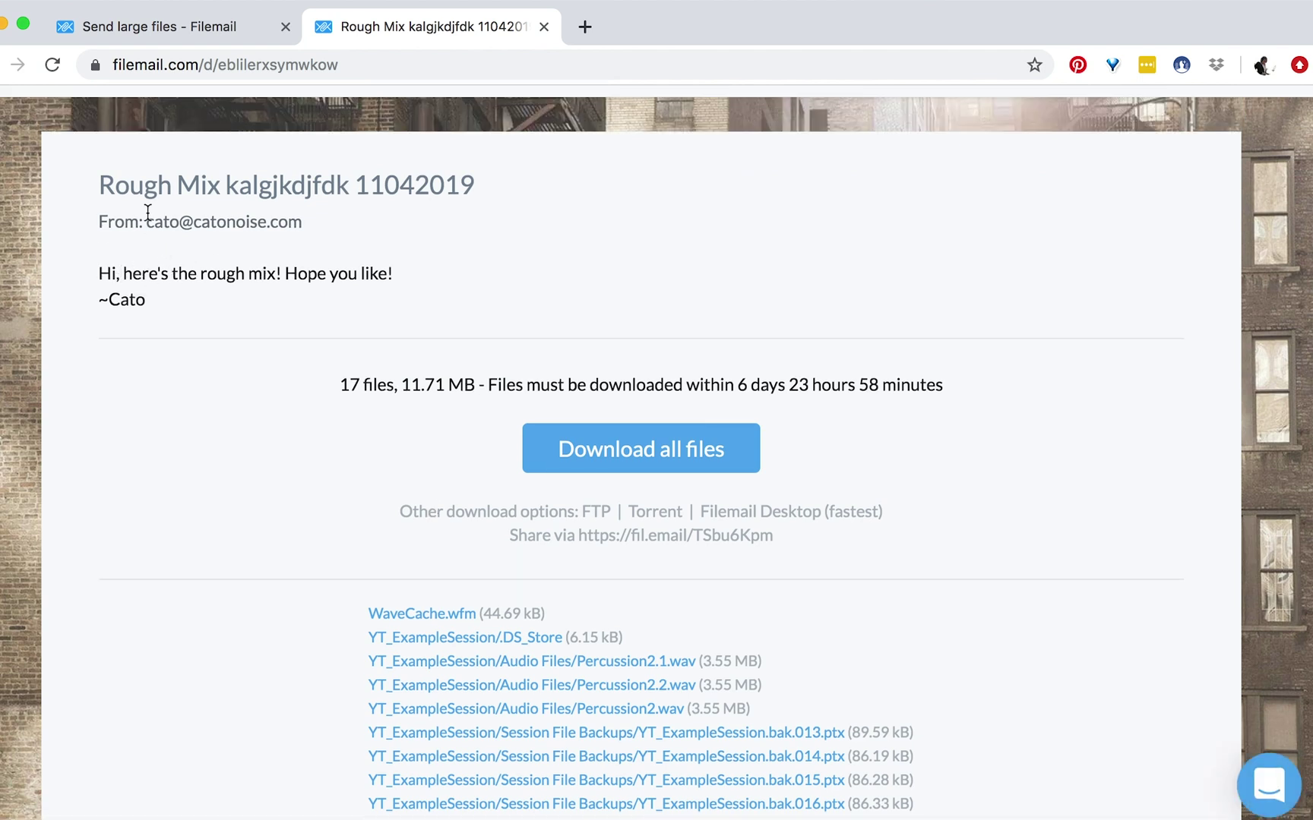
- Download all 17 files, then return to the Send large files tab
left_click_drag(147, 217, 305, 221)
scroll(420, 286, "down", 1)
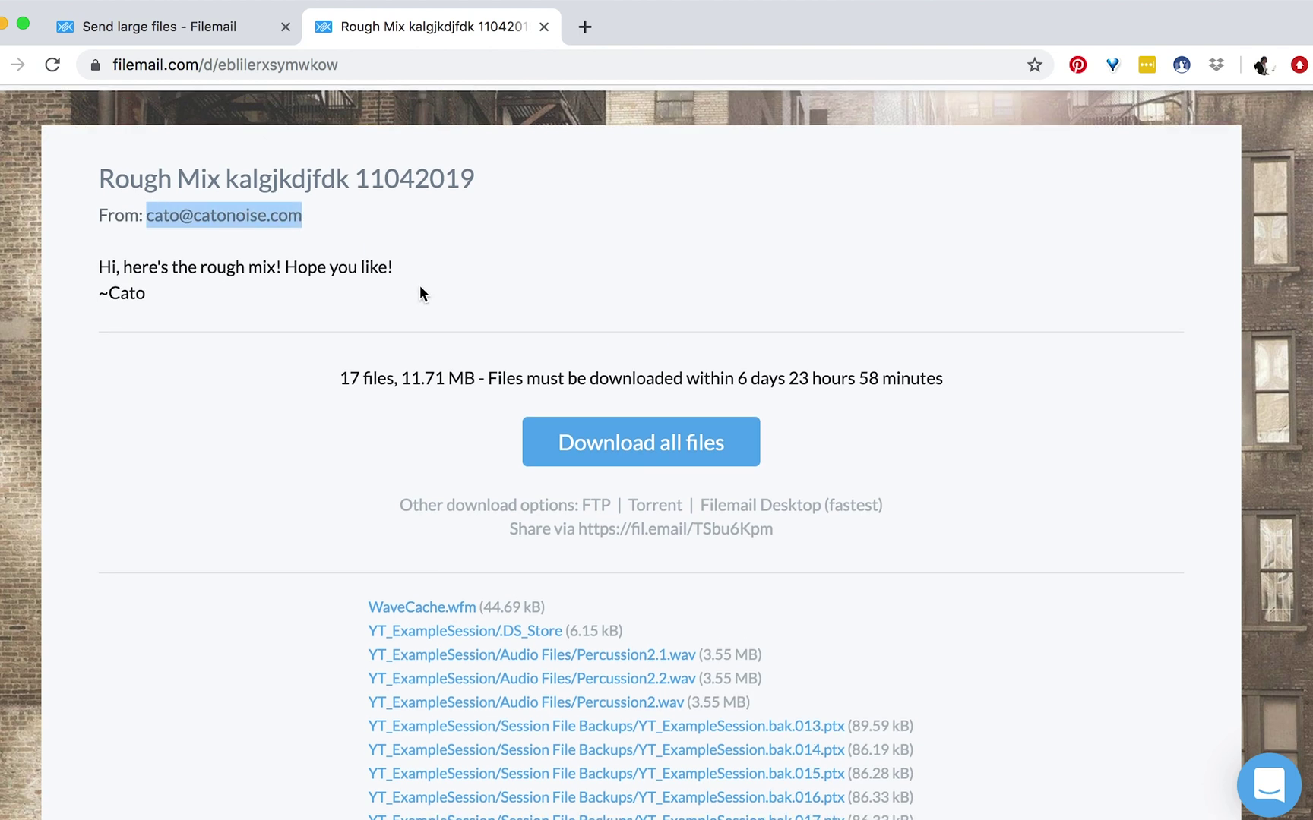
left_click(691, 451)
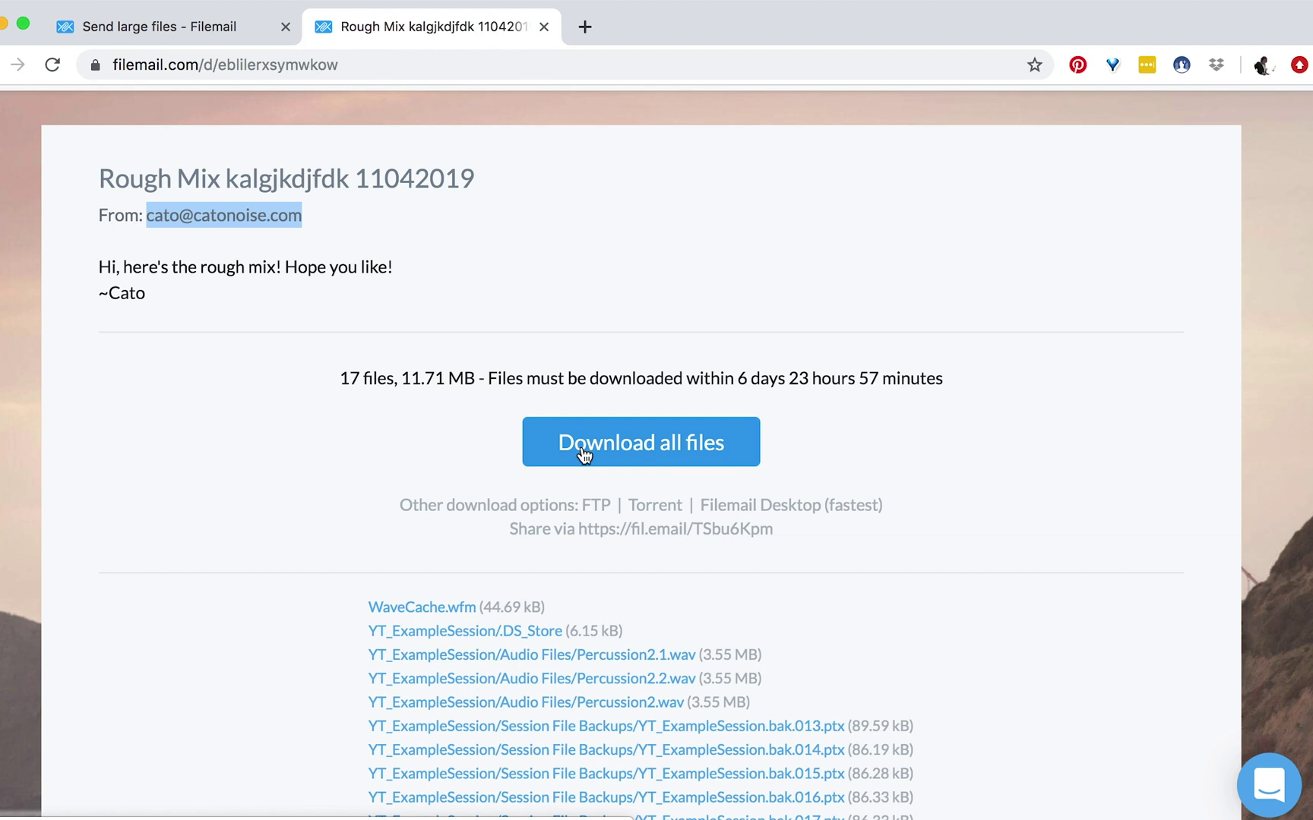
left_click(164, 29)
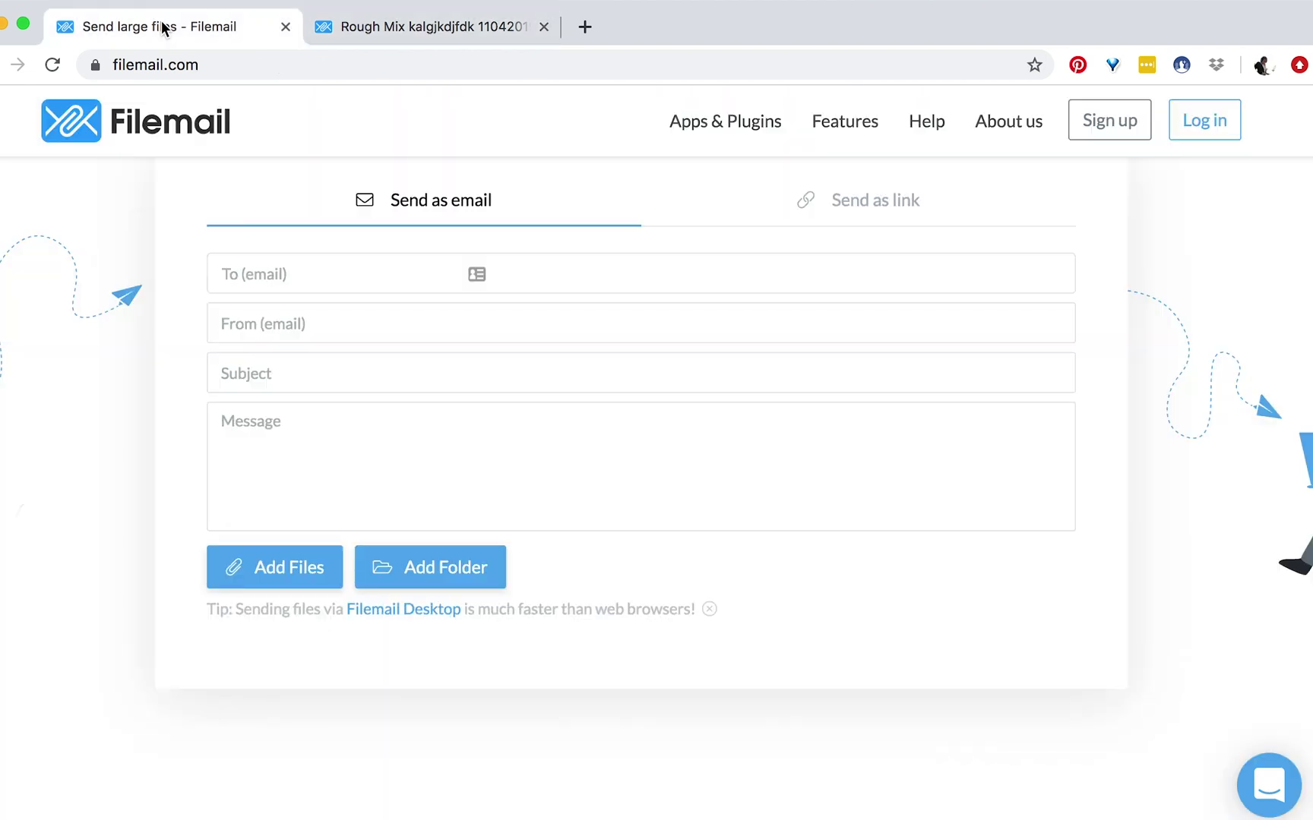